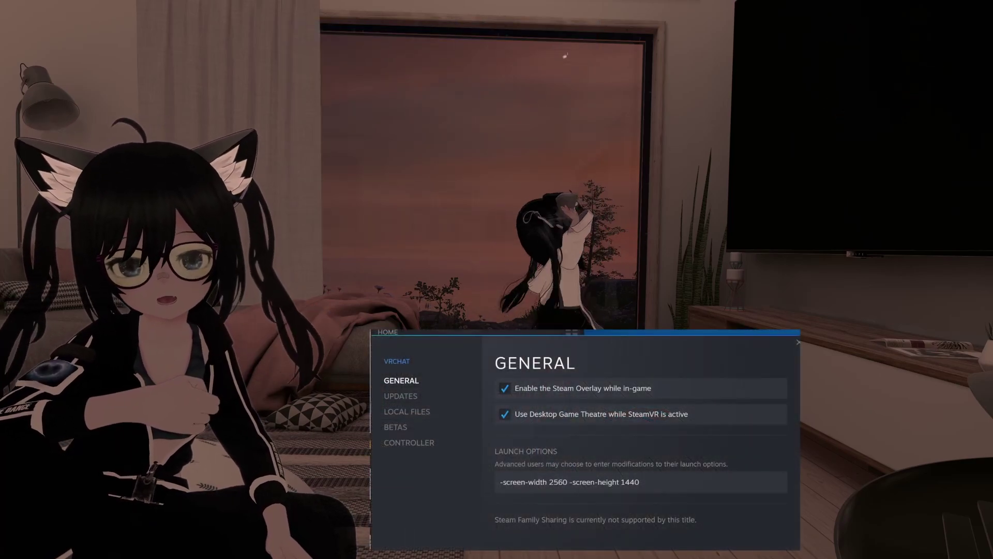
left_click_drag(513, 482, 573, 482)
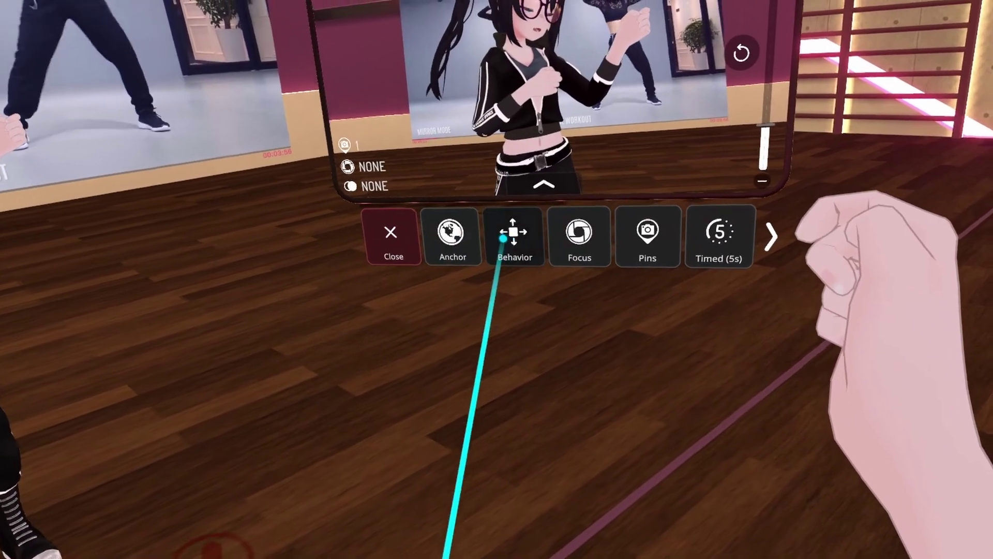
Enable GreenScreen in the mask options of the VRChat camera
left_click(516, 224)
left_click(586, 308)
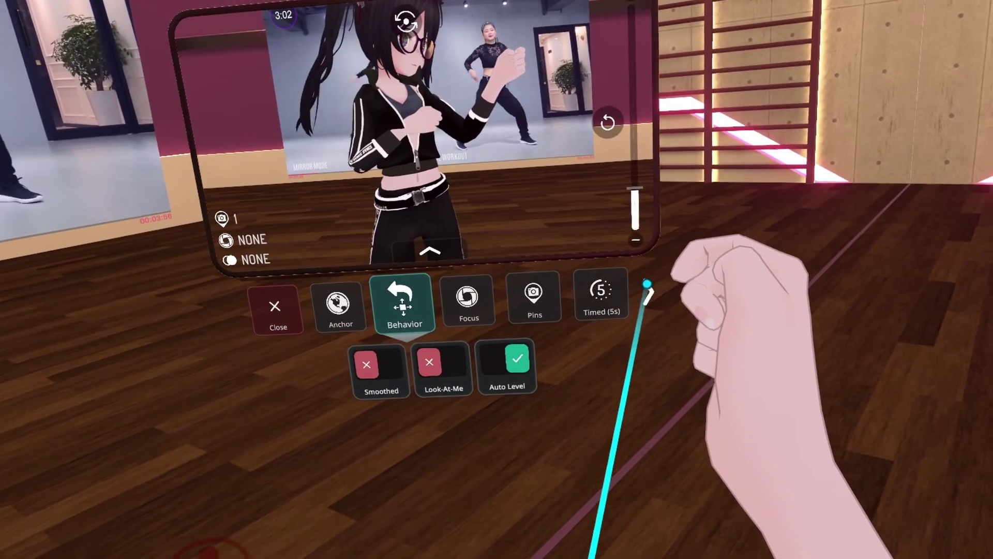
left_click(754, 242)
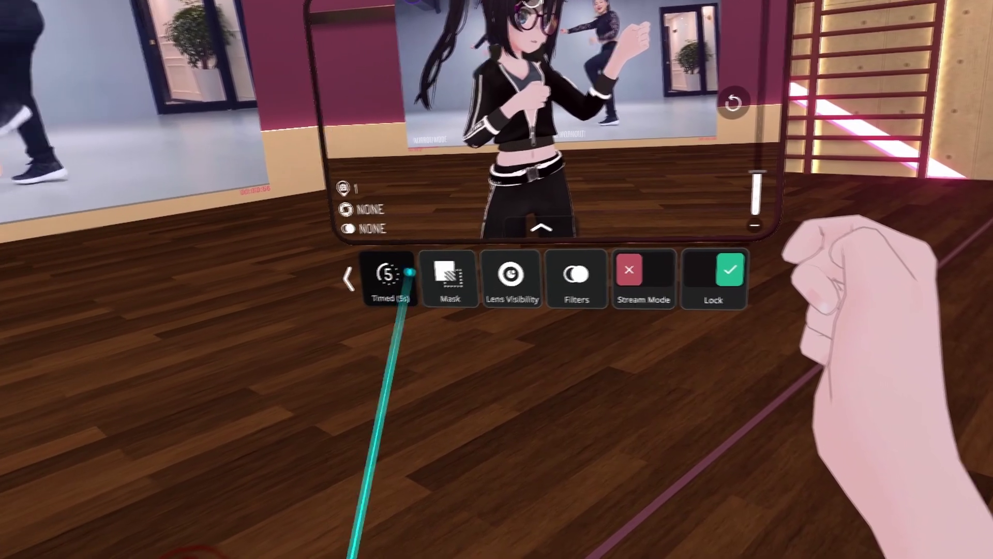
left_click(375, 289)
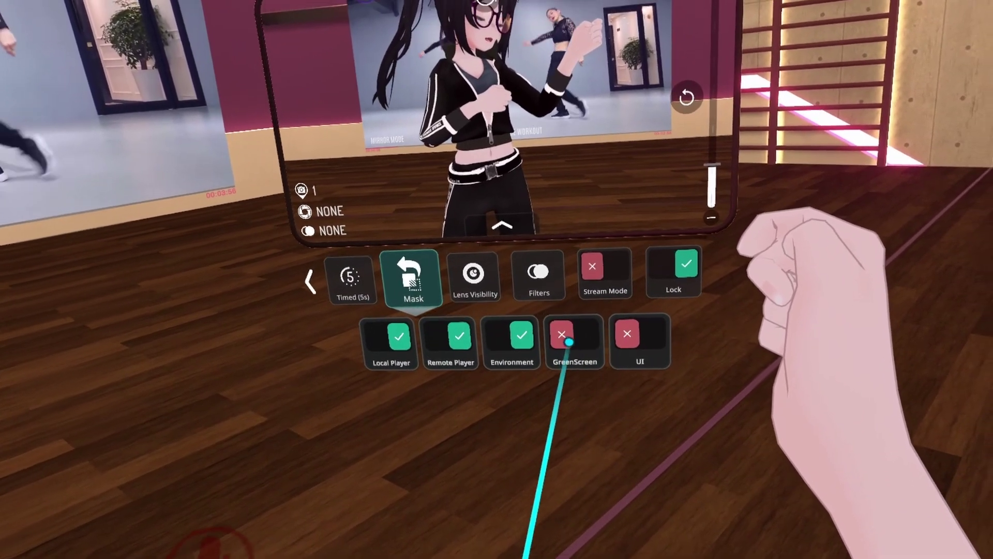
left_click(568, 342)
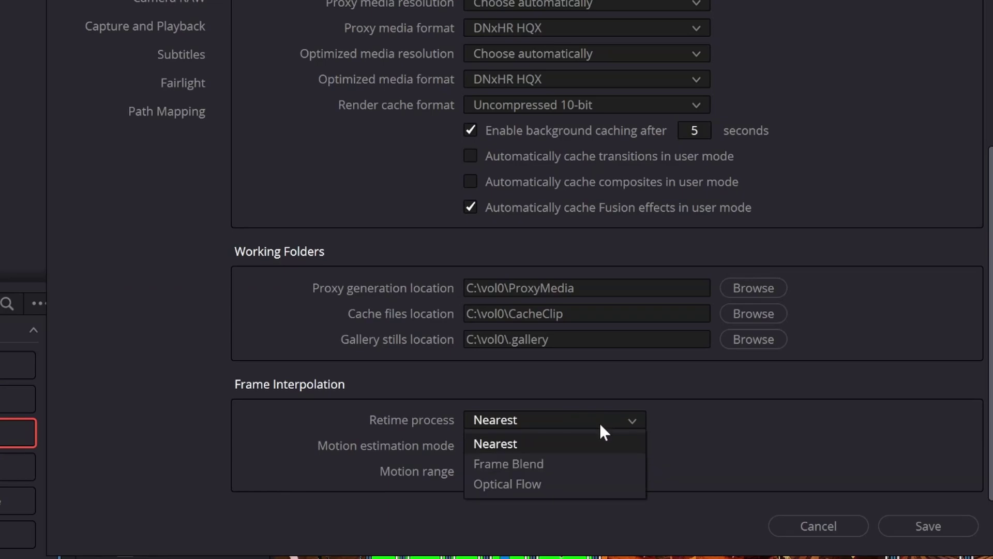
Set the retime process under Frame Interpolation in the project settings to Frame Blend
left_click(586, 464)
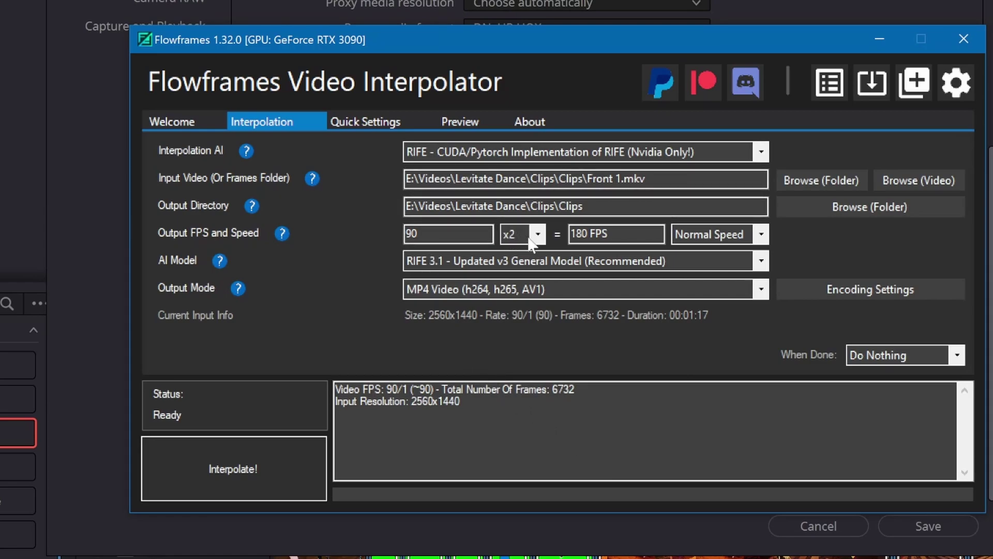
Choose the output FPS multiplier for Front 1.mkv in Flowframes and open the quick settings
left_click(527, 257)
left_click(388, 122)
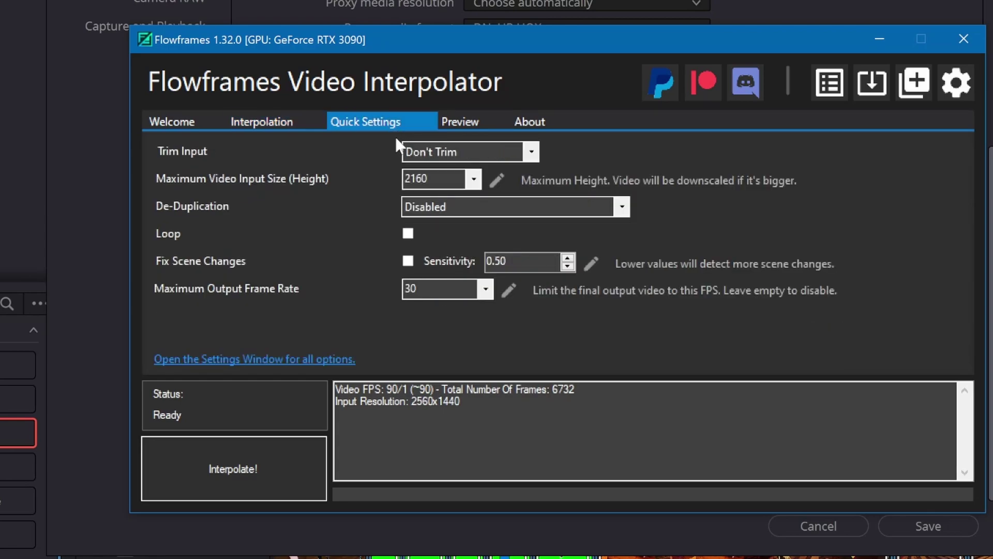
Try input trimming by start/end time and restore it to Don't Trim
left_click(478, 151)
left_click(473, 182)
left_click(586, 151)
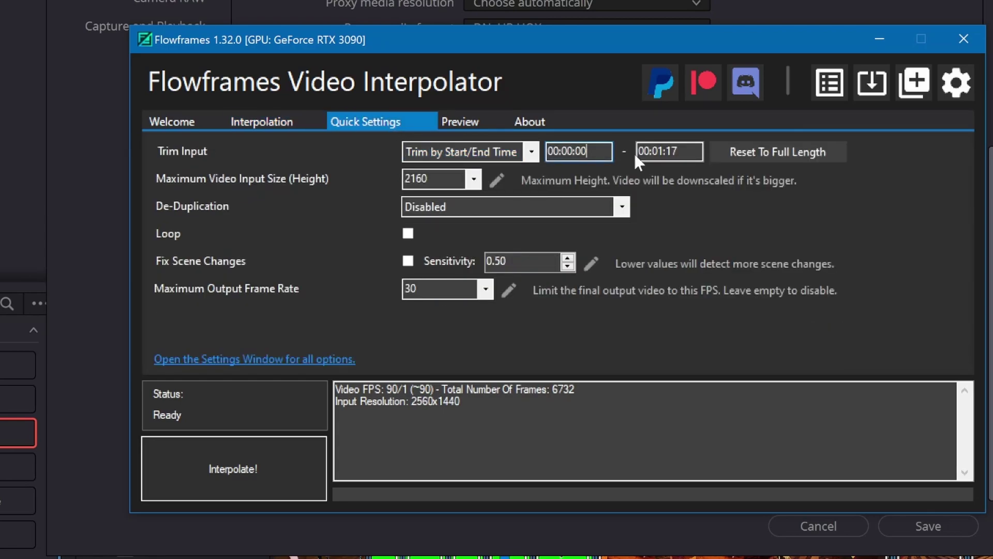
left_click(492, 166)
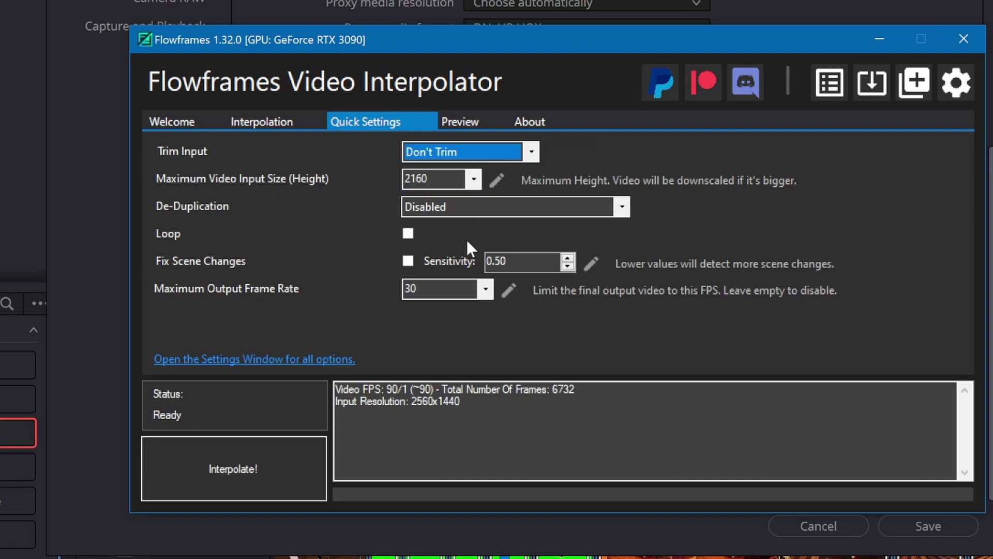
Try the After Extraction - Slow, Accurate de-duplication mode and restore de-duplication to Disabled
left_click(446, 207)
left_click(445, 239)
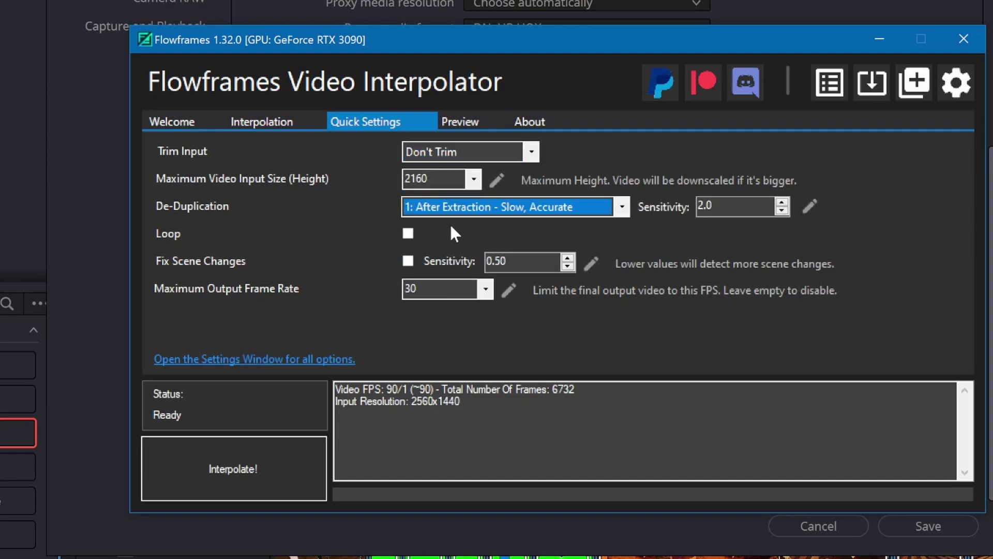
left_click(576, 209)
left_click(483, 223)
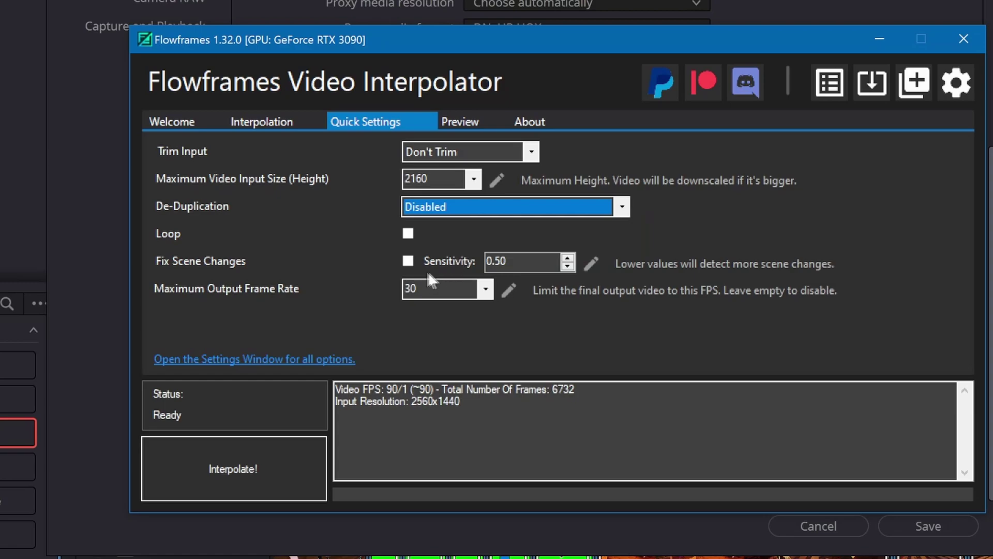
Set the maximum output frame rate to 60
left_click(414, 288)
left_click(489, 295)
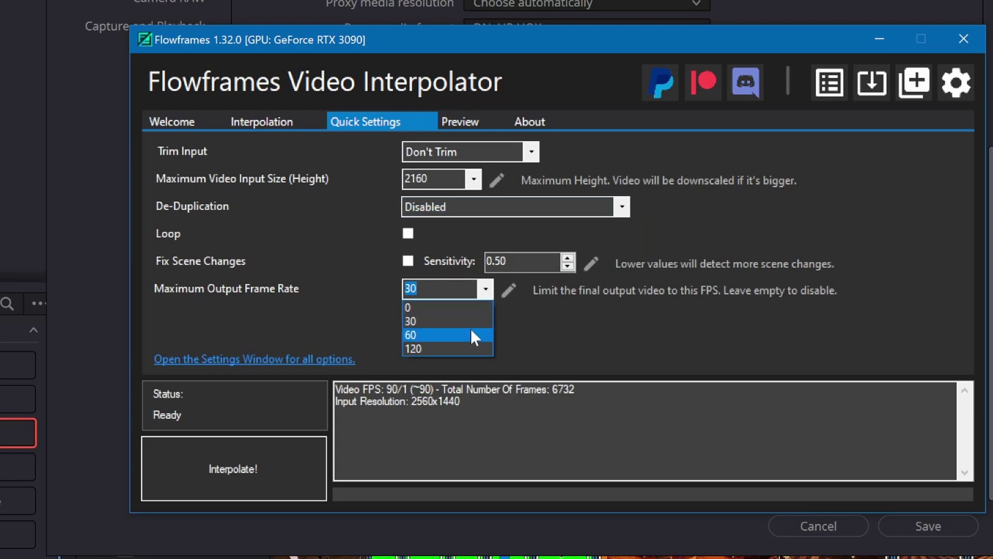
left_click(470, 331)
Examine the developer options in the Flowframes settings and close the settings window
left_click(957, 83)
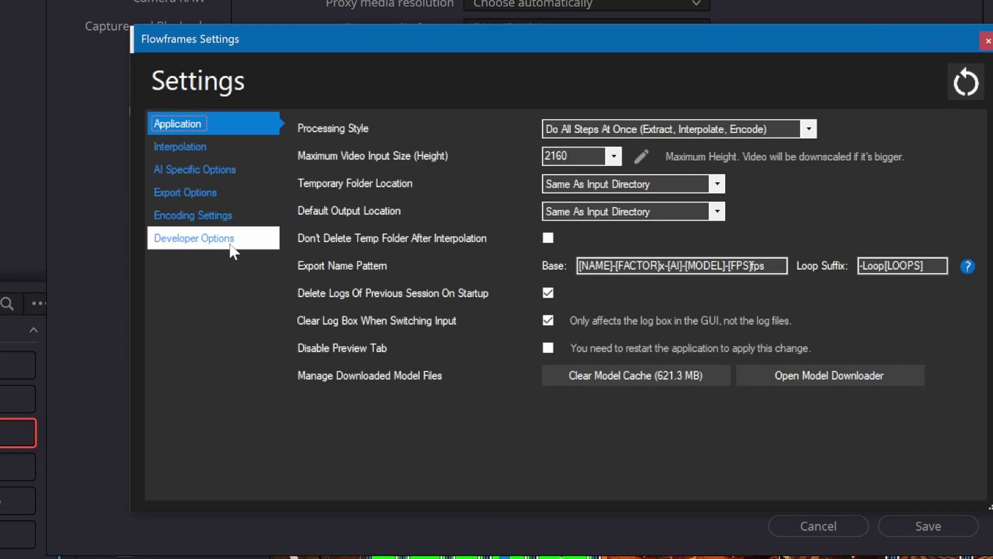
left_click(194, 238)
left_click_drag(615, 314, 621, 314)
left_click(986, 42)
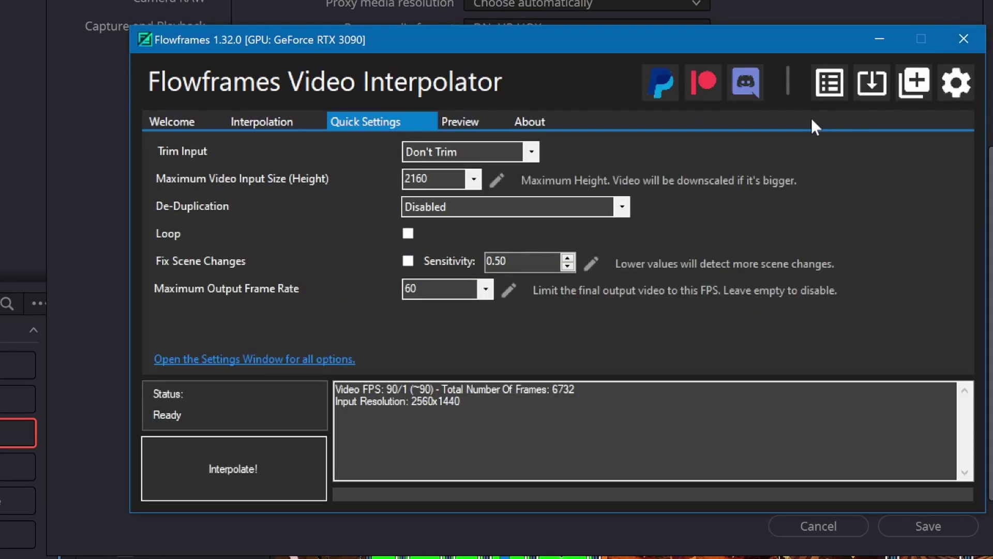
Open the batch processing queue and add the recorded video clips from the Clips folder to it
left_click(914, 83)
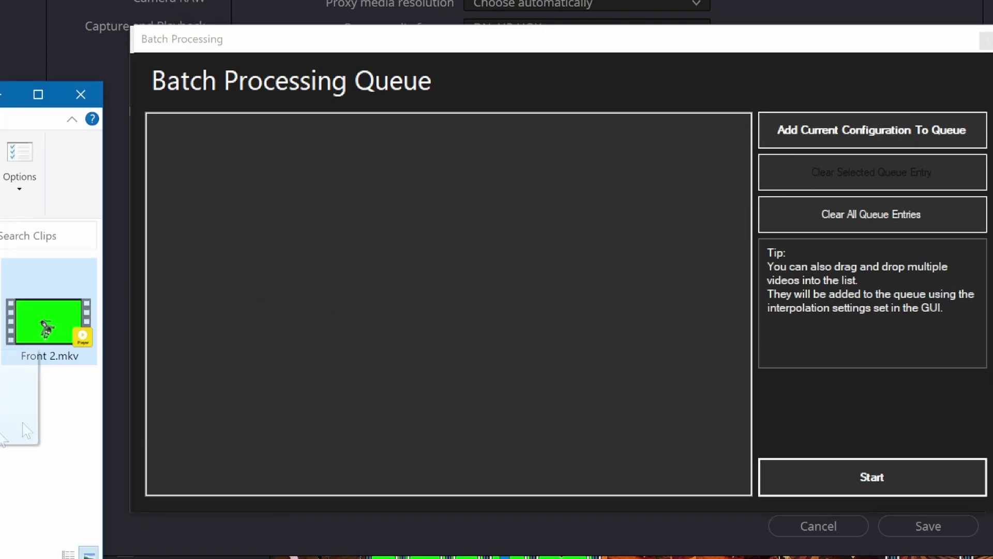
left_click_drag(1, 429, 233, 316)
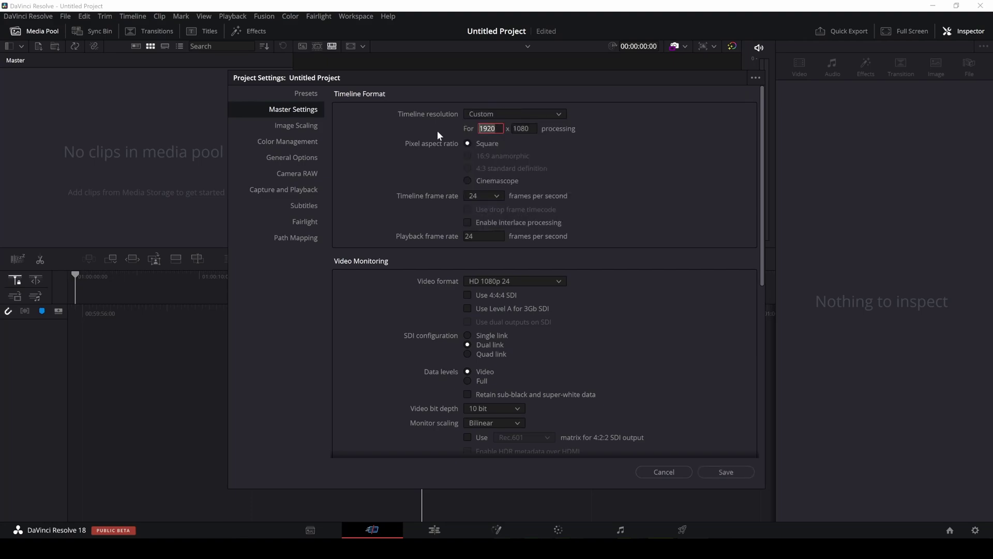
In DaVinci Resolve, save the project settings with a custom timeline resolution of 2560 x 1440 and a timeline frame rate of 60
type("2560")
key("Tab")
type("1440")
left_click(483, 196)
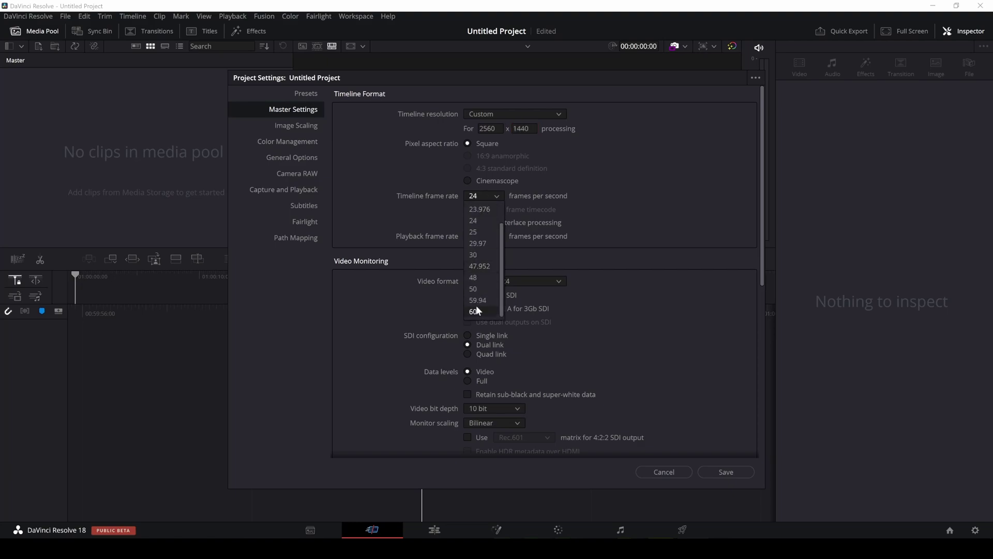
left_click(720, 472)
Import all seven BG and FG videos from the Interpolated Clips folder into the media pool
left_click_drag(678, 336, 147, 155)
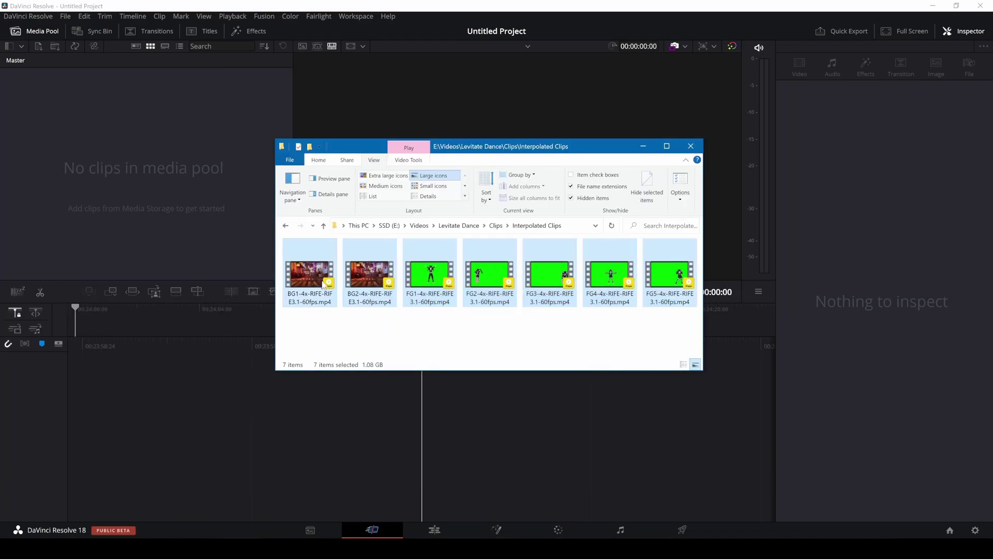
left_click(259, 188)
left_click_drag(259, 188, 52, 93)
Generate optimized media for all imported clips and sort the media pool by clip name
right_click(48, 94)
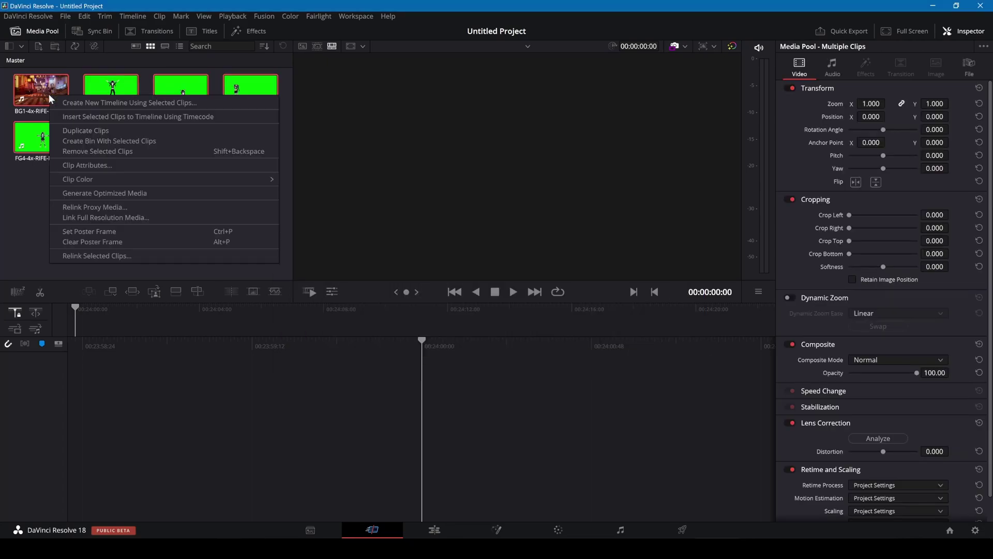
left_click(94, 194)
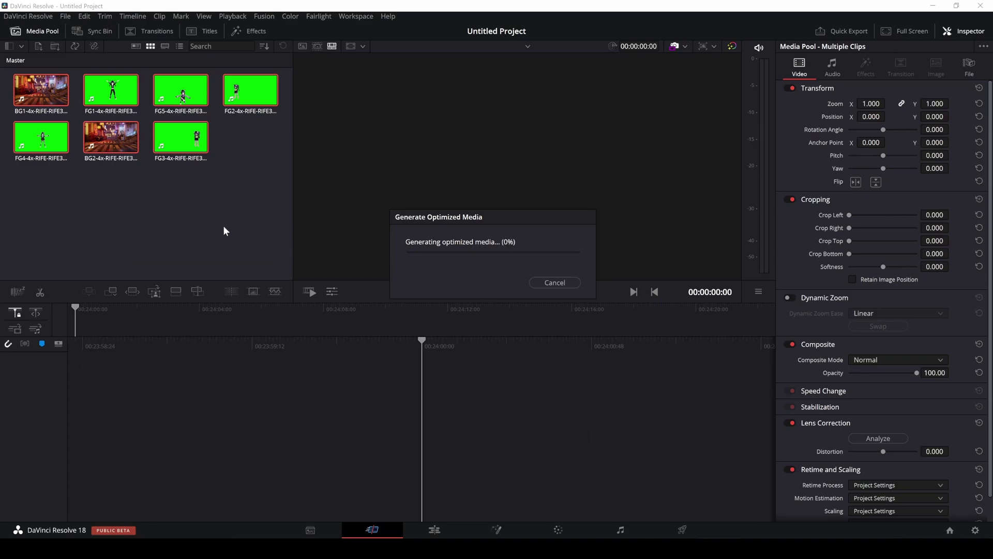
left_click(224, 231)
left_click(263, 46)
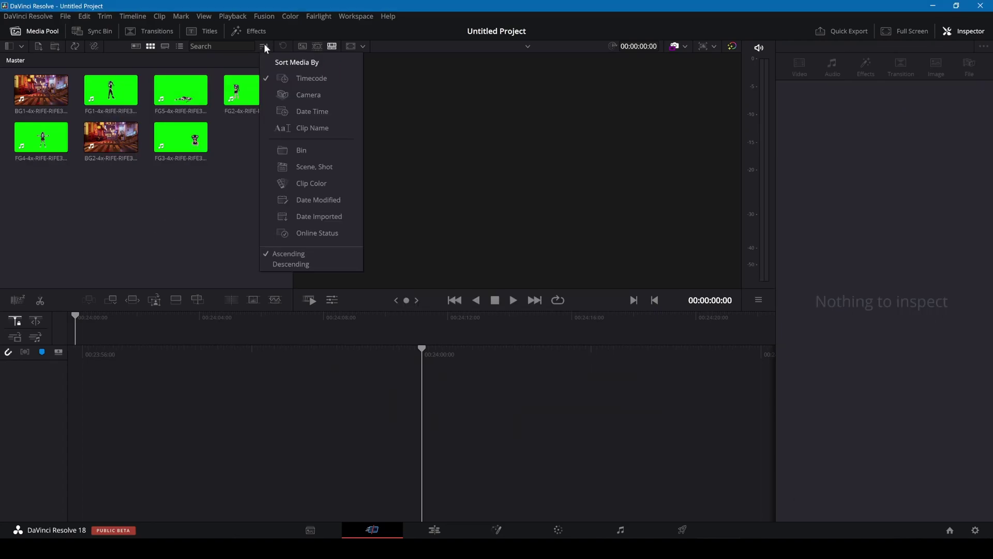
left_click(287, 122)
Place the BG1, BG2 and FG1 to FG5 clips on the timeline, stacked on separate tracks
left_click_drag(253, 166, 54, 92)
left_click_drag(52, 91, 80, 345)
left_click_drag(185, 338, 139, 322)
left_click_drag(282, 349, 252, 329)
left_click_drag(368, 361, 348, 329)
left_click_drag(446, 372, 433, 326)
left_click_drag(556, 339, 596, 348)
left_click_drag(674, 389, 636, 316)
On the Edit page, auto-align all clips on the timeline with one another
left_click(434, 530)
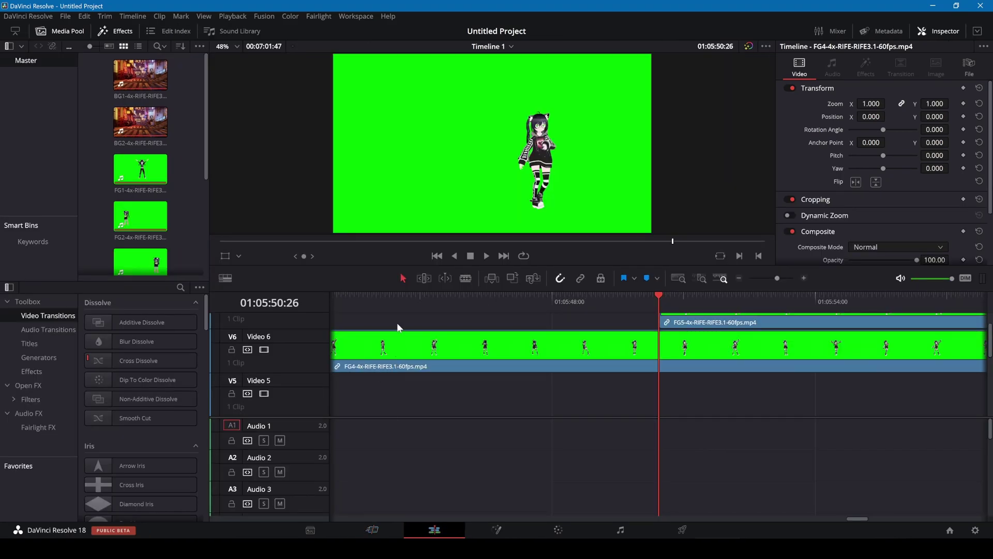
key("ctrl+a")
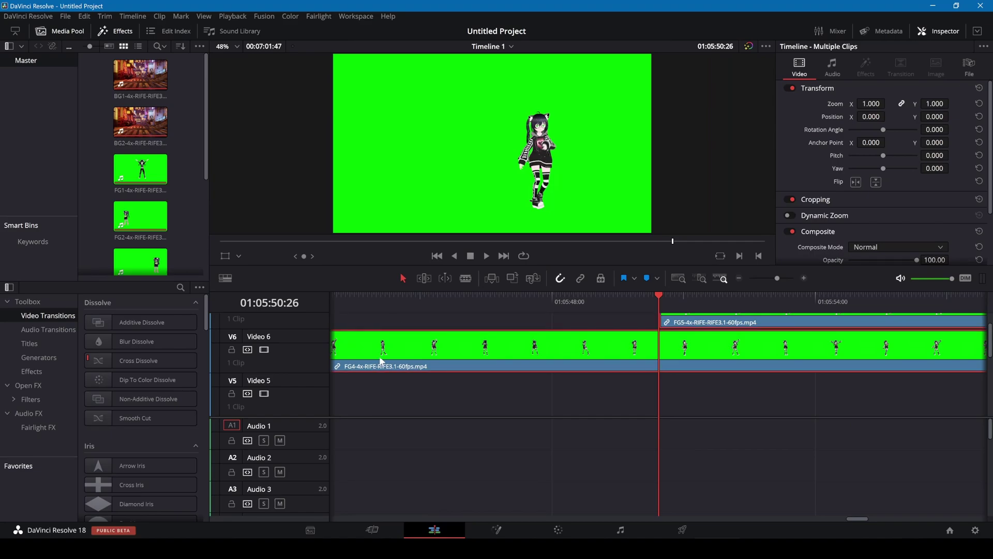
right_click(380, 360)
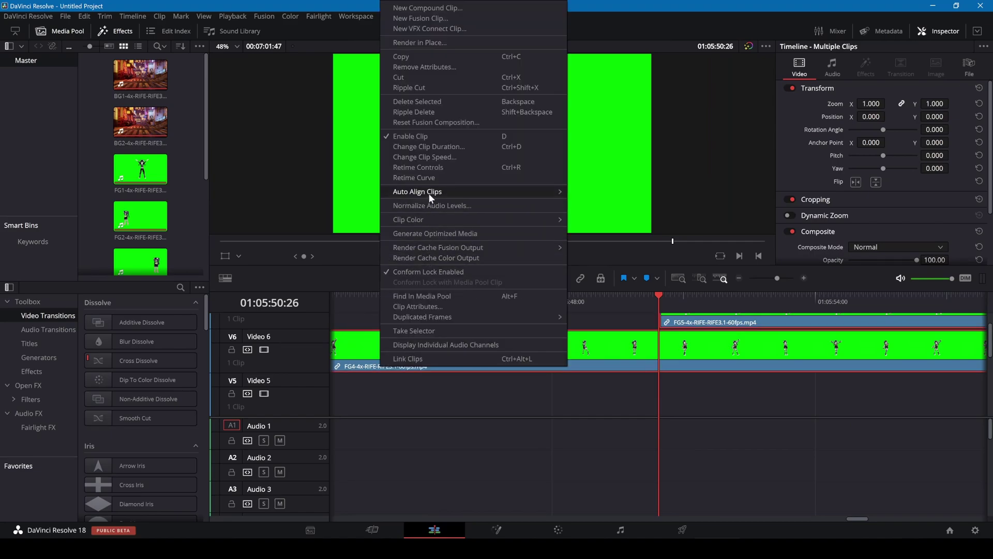
mouse_move(431, 196)
left_click(600, 203)
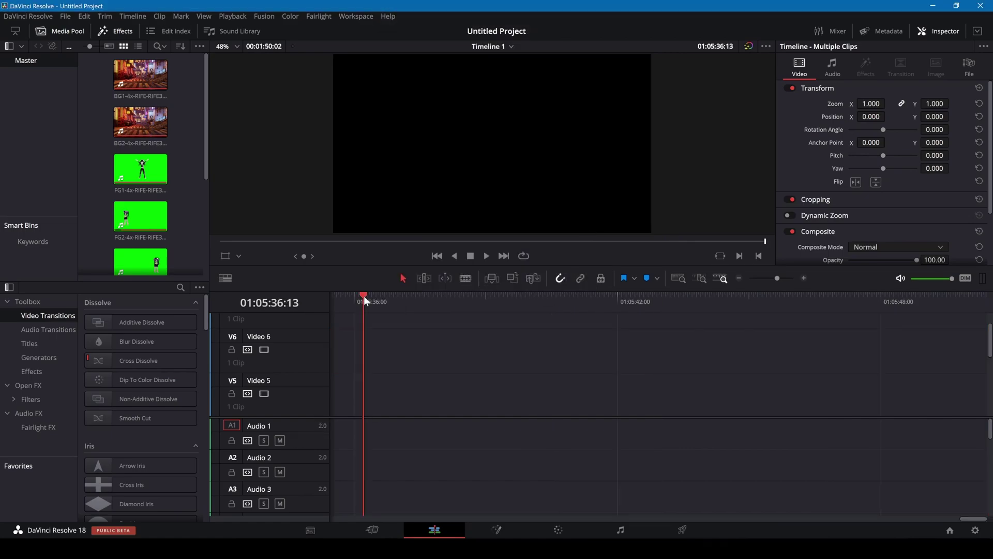
Split all timeline clips at 01:00:02:04 and delete the segments before that point
left_click_drag(365, 297, 222, 275)
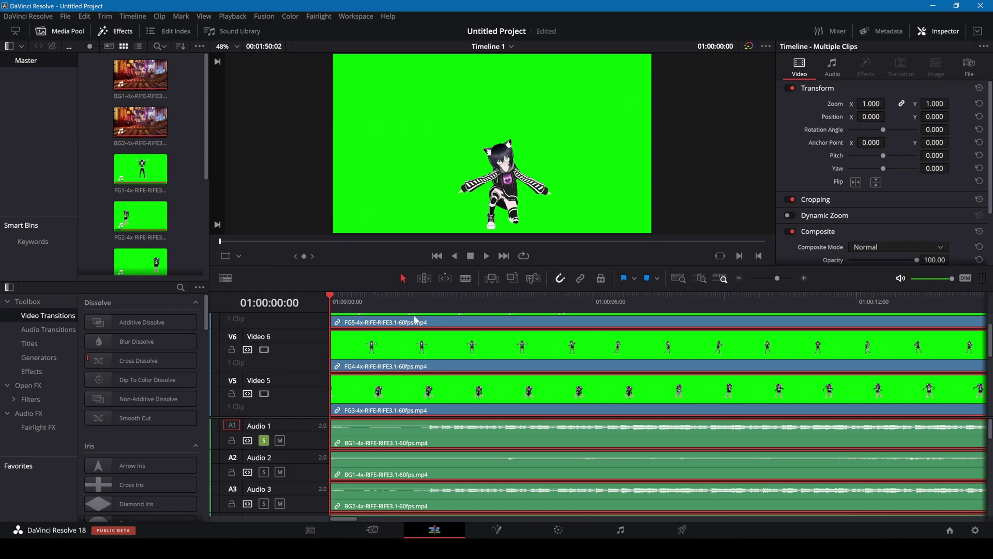
left_click(420, 300)
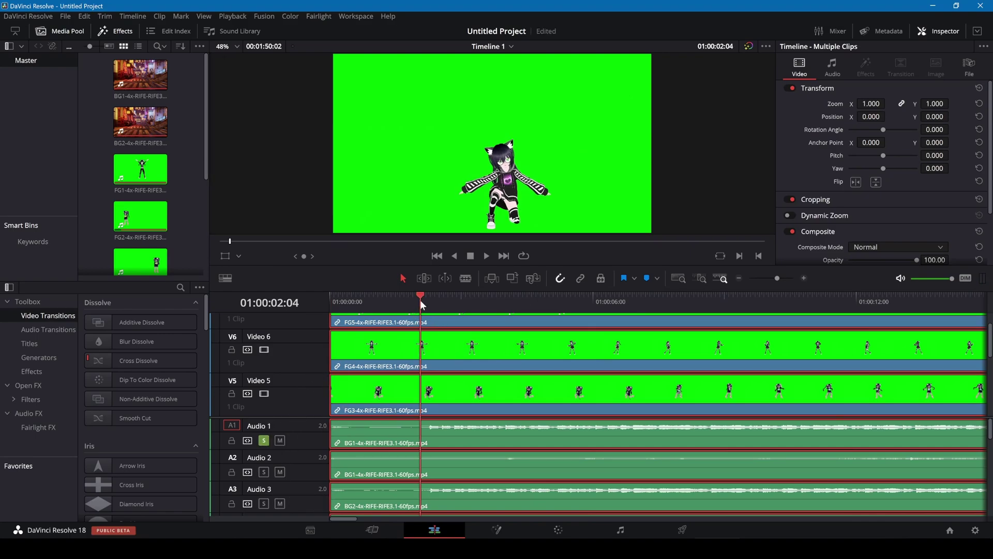
left_click(373, 529)
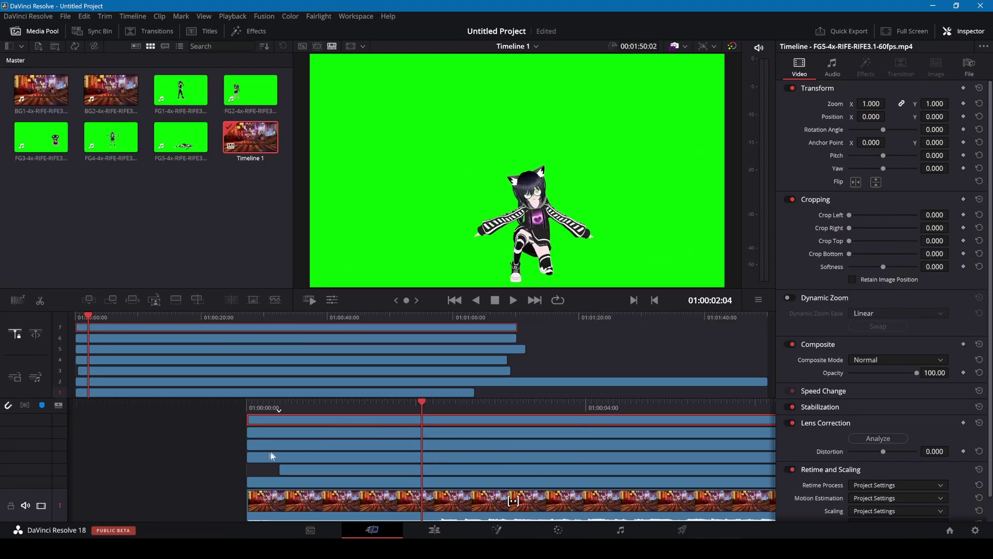
key("ctrl+a")
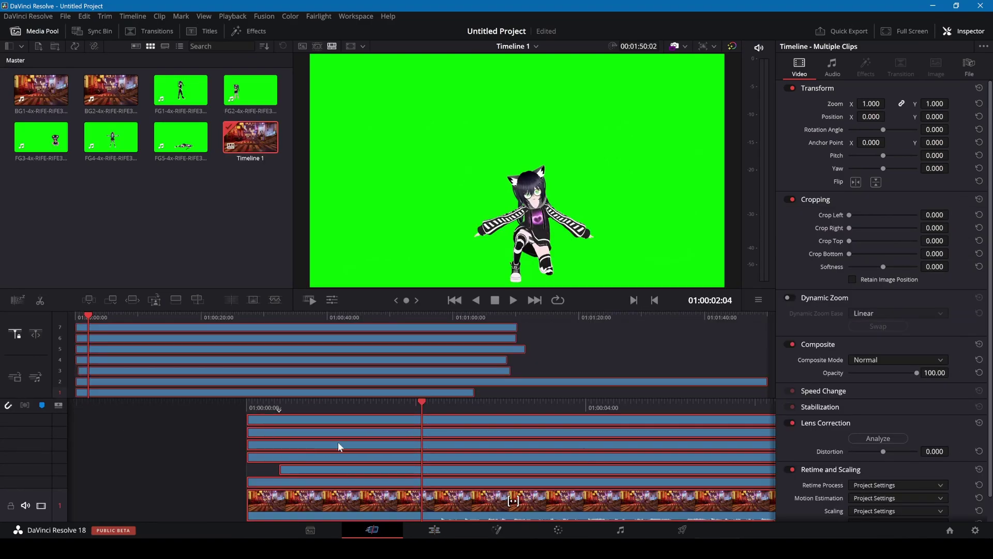
right_click(405, 421)
left_click(434, 447)
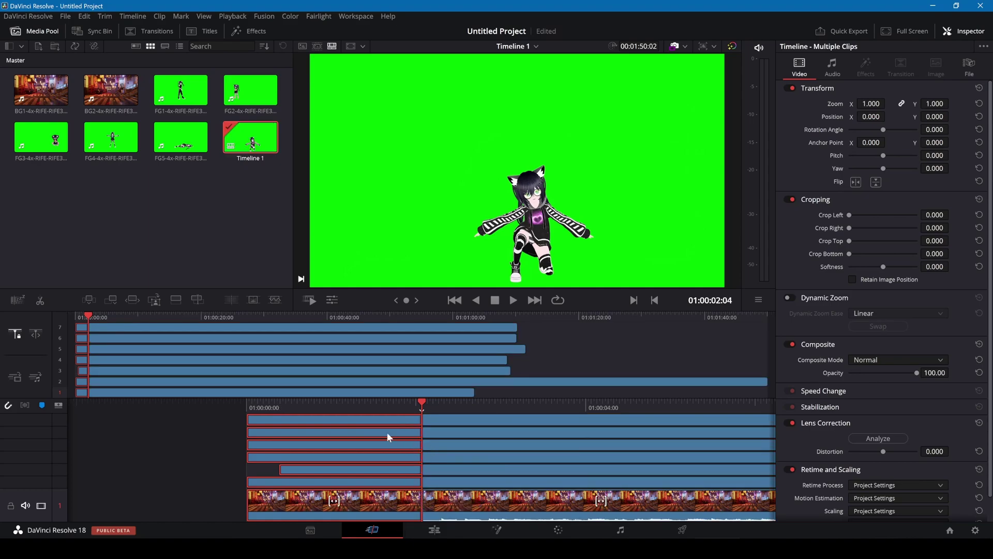
key("Delete")
Play near the end of the dance, split all clips at 01:01:00:14 and delete the segments after it
left_click(448, 317)
left_click(513, 300)
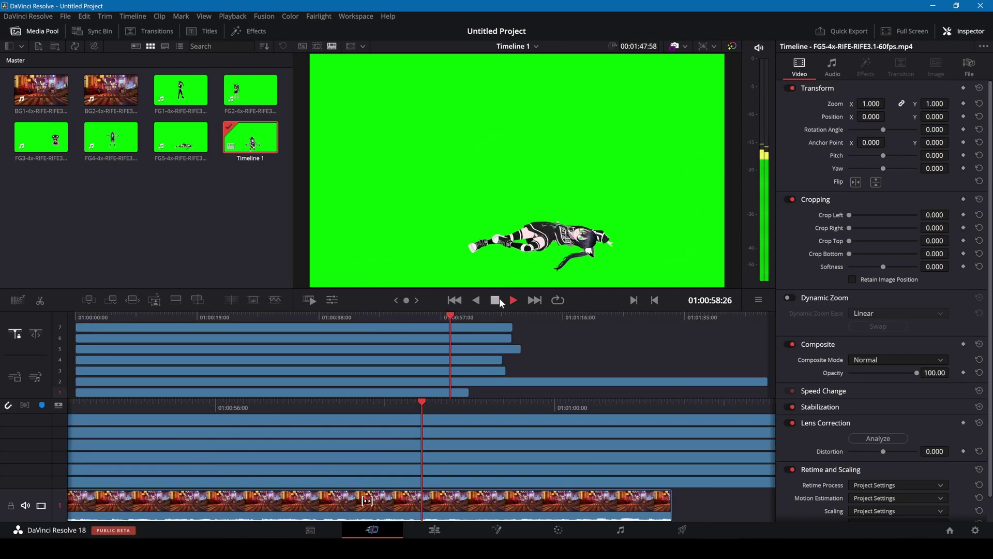
left_click(493, 300)
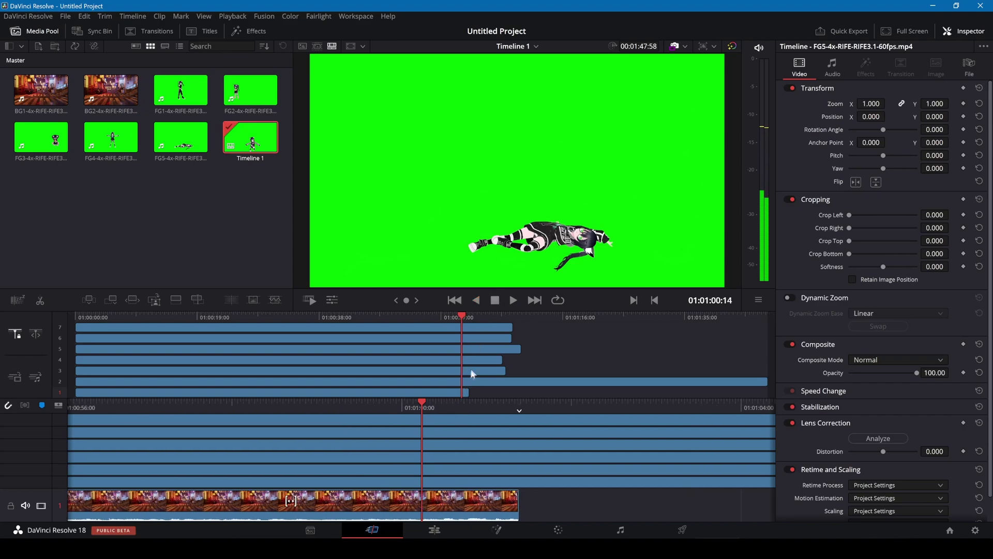
key("ctrl+a")
right_click(489, 419)
left_click(513, 448)
left_click_drag(554, 508, 461, 418)
key("Delete")
Combine all trimmed timeline clips into a new Fusion clip on the Edit page
left_click(435, 530)
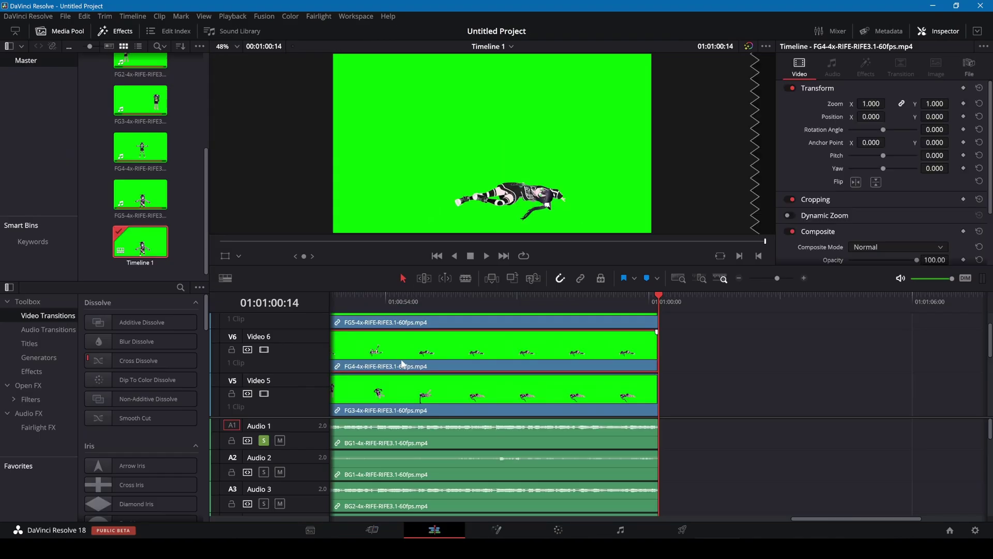
key("ctrl+a")
right_click(402, 357)
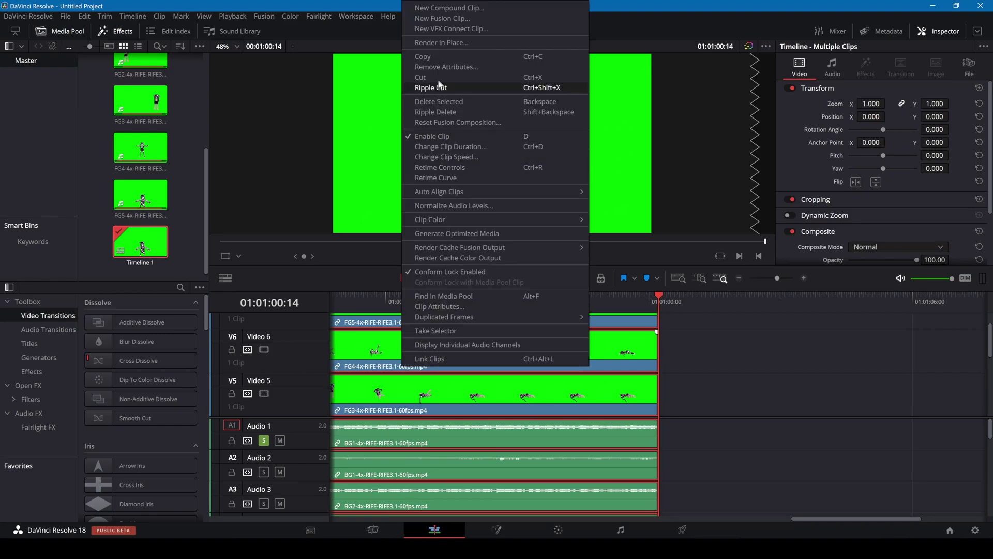
left_click(443, 19)
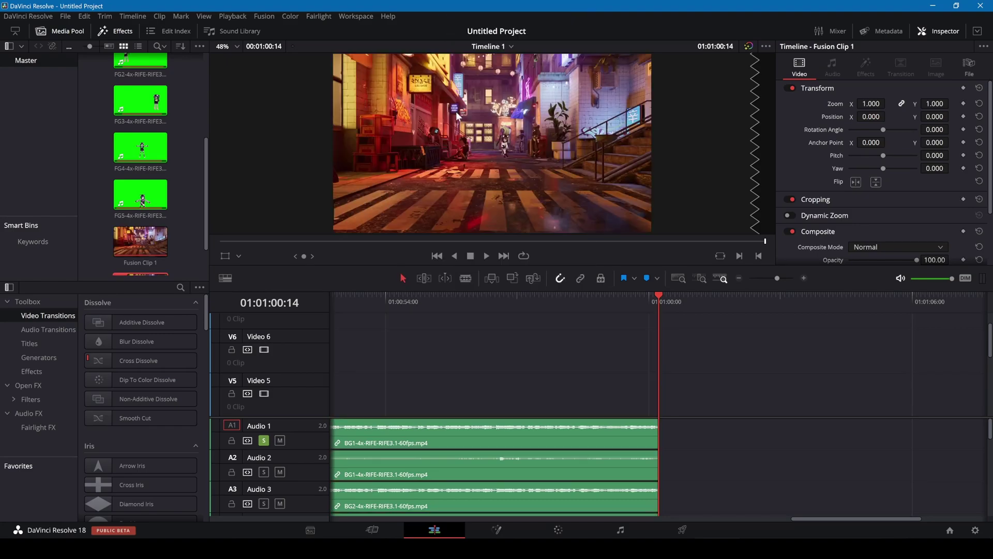
Open the Fusion clip on the Fusion page and show MediaIn3 in the first viewer and Merge2 in the second
left_click(496, 531)
scroll(119, 460, "up", 3)
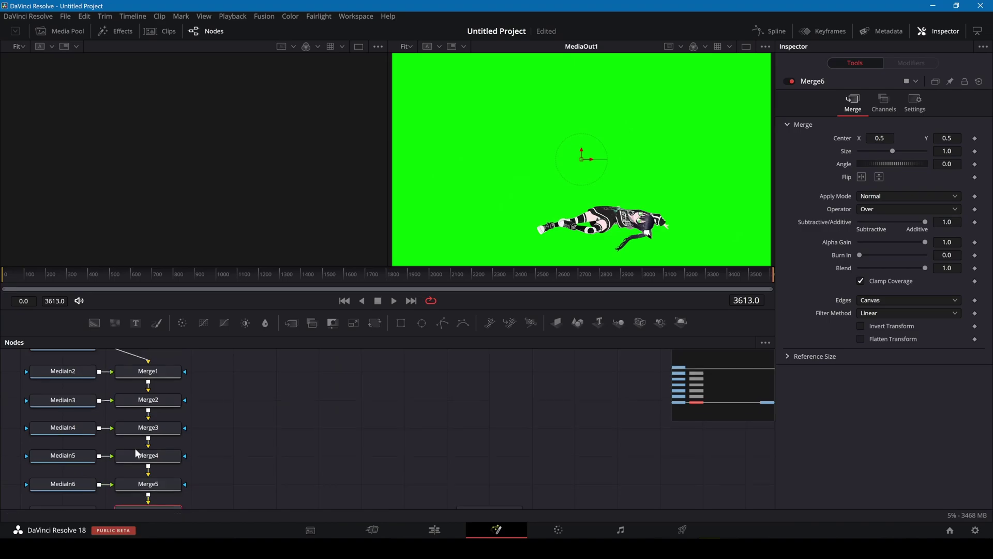
left_click(74, 438)
key("1")
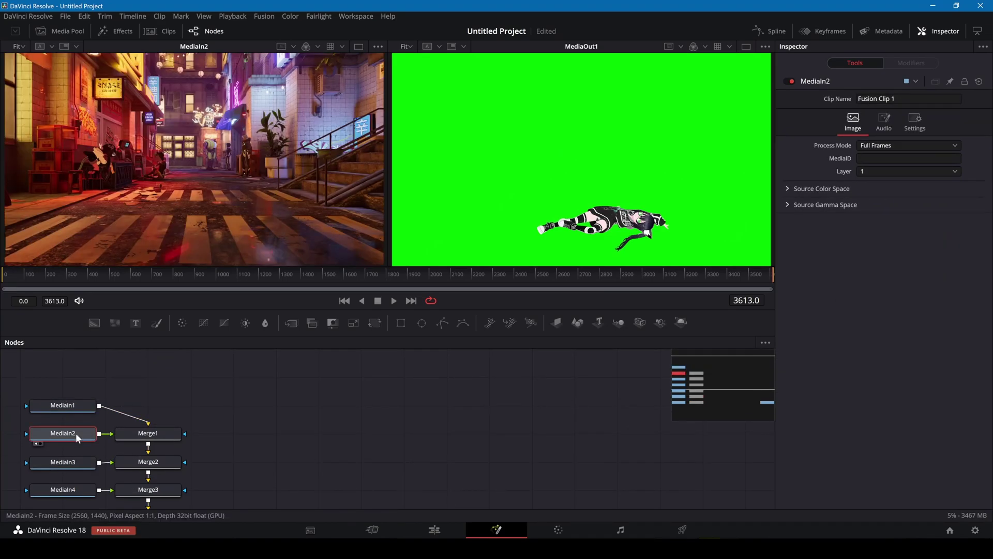
left_click(67, 459)
key("1")
left_click(143, 462)
key("2")
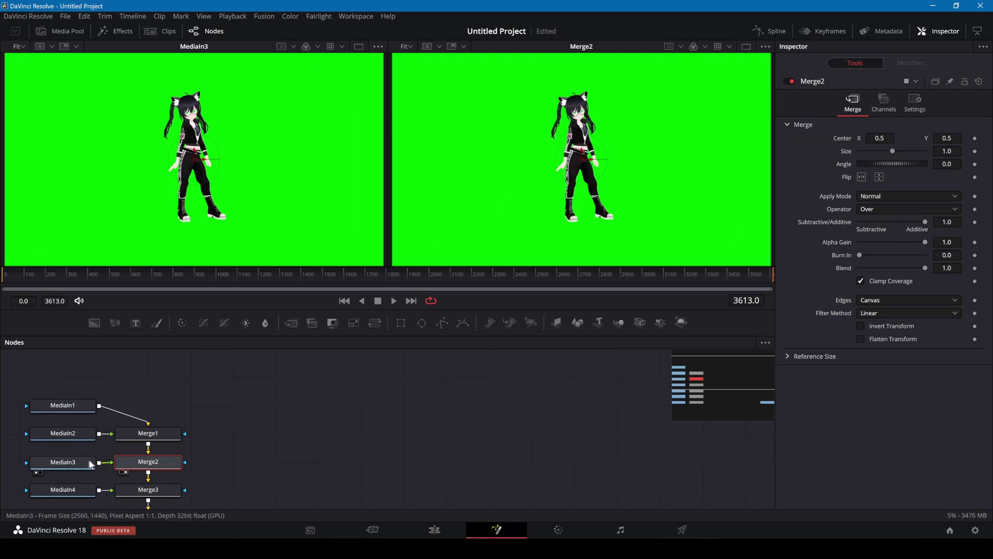
Insert an Ultra Keyer node between MediaIn3 and Merge2
left_click(87, 464)
key("shift+space")
type("ultr")
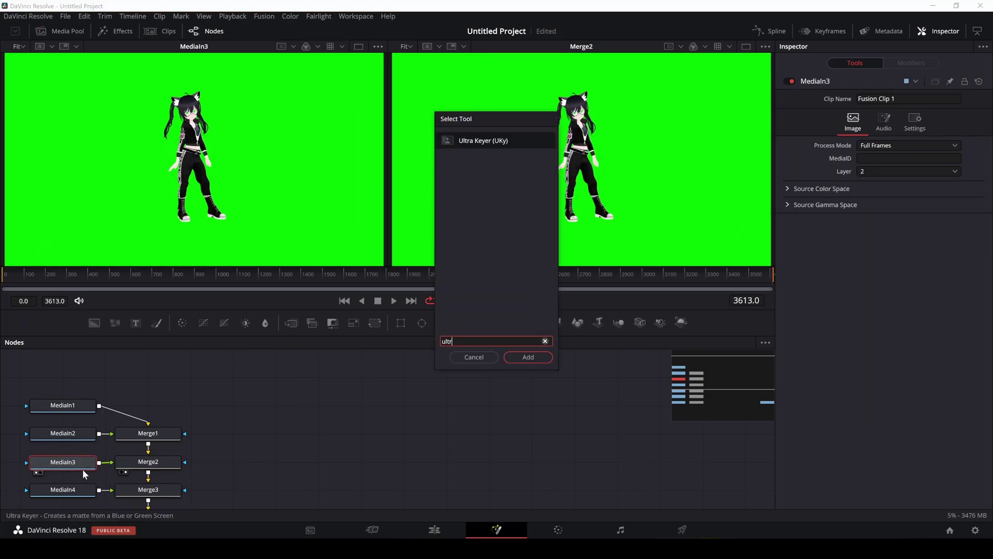
type("a Keyer")
left_click(529, 358)
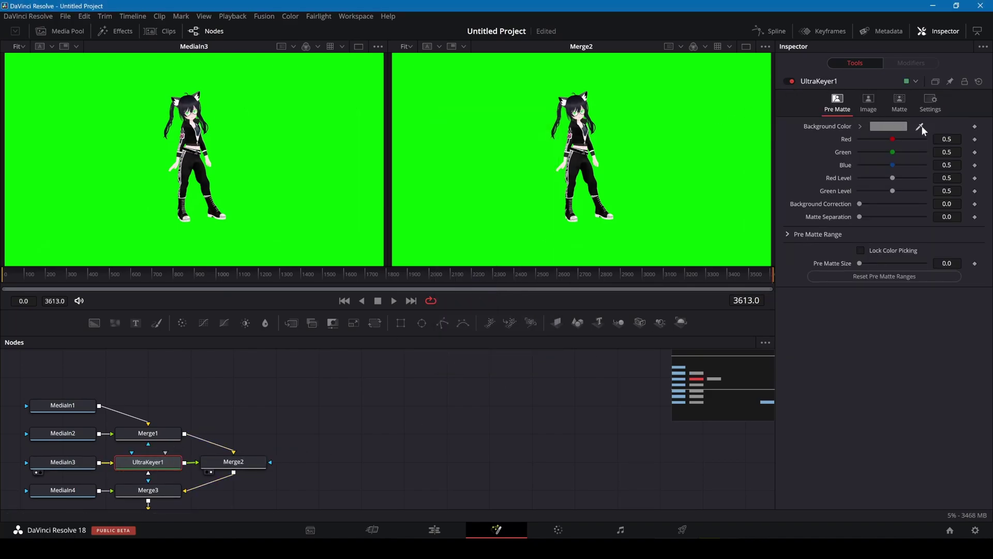
Sample the green backdrop as the Ultra Keyer's background color and set the matte's Contract / Expand to -0.09
left_click_drag(921, 127, 662, 104)
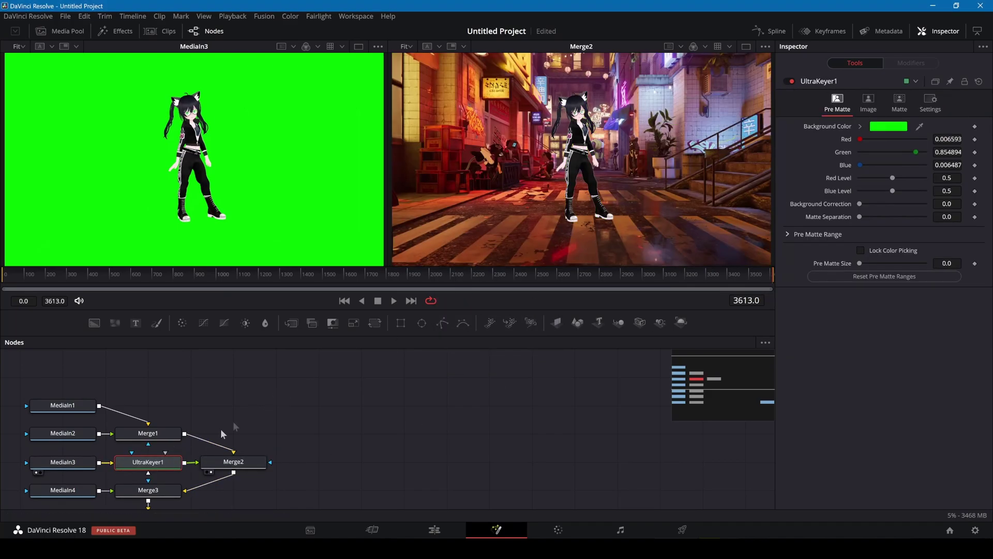
left_click(900, 101)
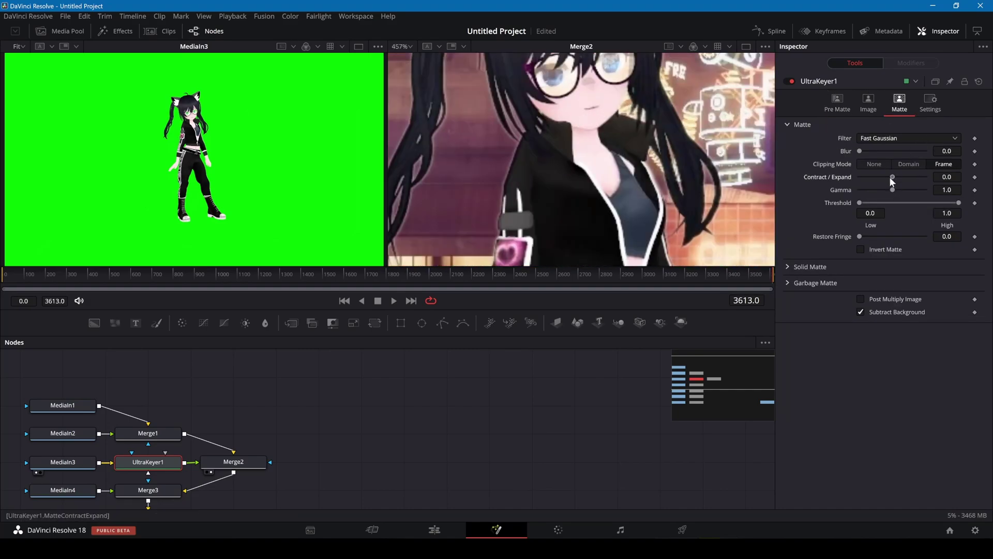
left_click_drag(891, 177, 889, 178)
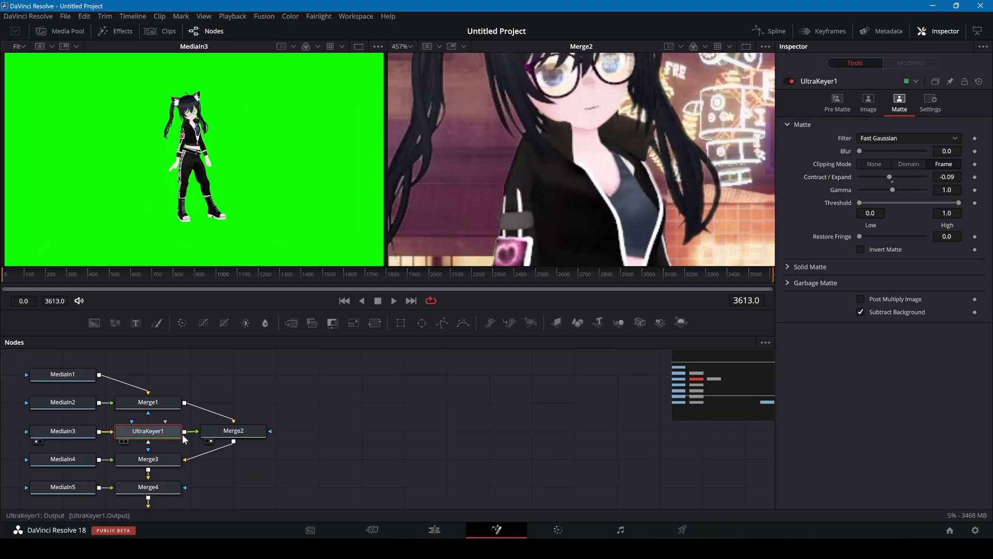
Show MediaOut1 in the second viewer, scaled to fit
scroll(191, 436, "down", 3)
left_click(495, 453)
key("2")
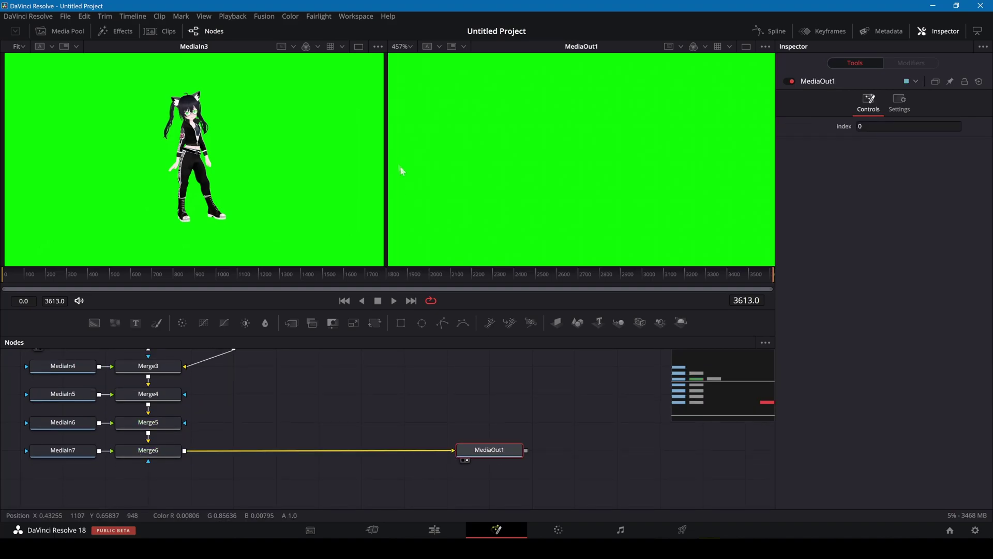
left_click(410, 47)
left_click(405, 59)
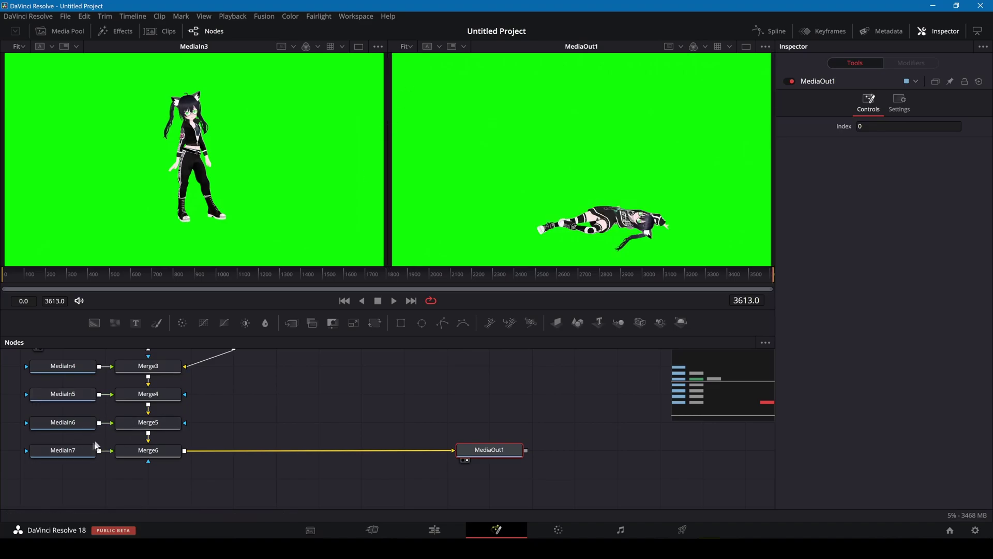
Paste copies of the configured Ultra Keyer after MediaIn7, MediaIn6, MediaIn5 and MediaIn4
left_click(83, 459)
key("ctrl+v")
left_click(62, 422)
key("ctrl+v")
scroll(62, 424, "up", 1)
left_click(64, 428)
key("ctrl+v")
left_click(63, 400)
key("ctrl+v")
At frame 1713, mask Merge1 with a rectangle about 0.16 wide and 0.20 high, centred at about X 0.256, Y 0.505
left_click(367, 276)
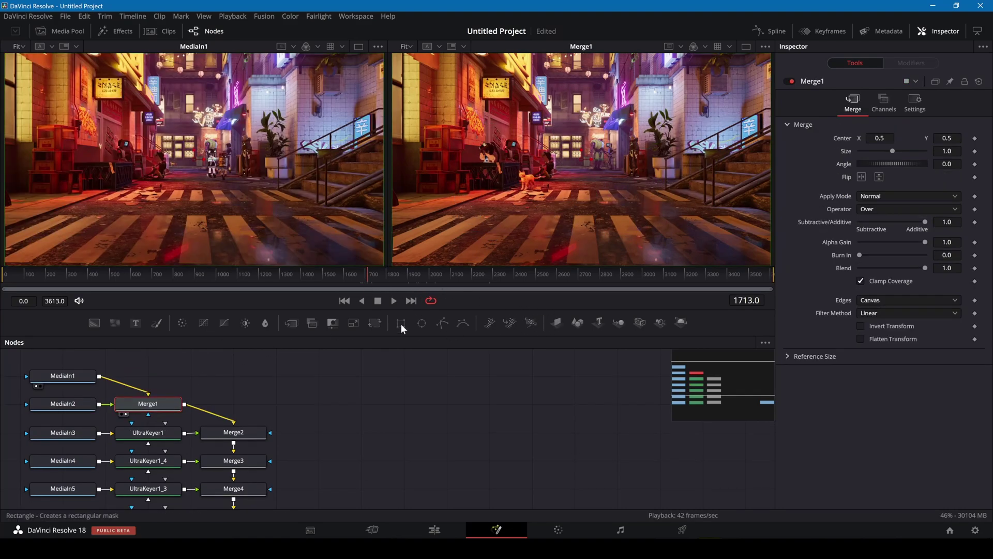
left_click(400, 324)
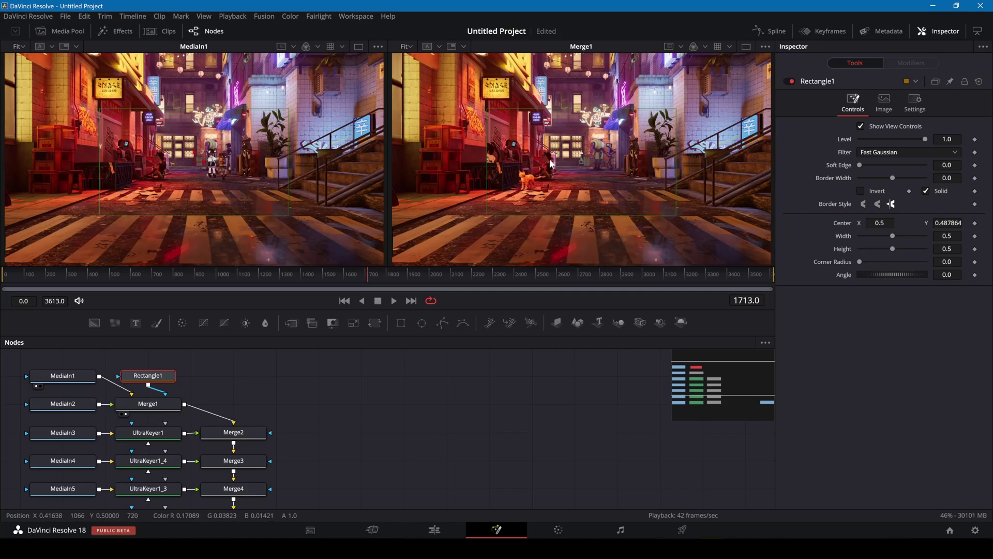
left_click_drag(552, 163, 490, 159)
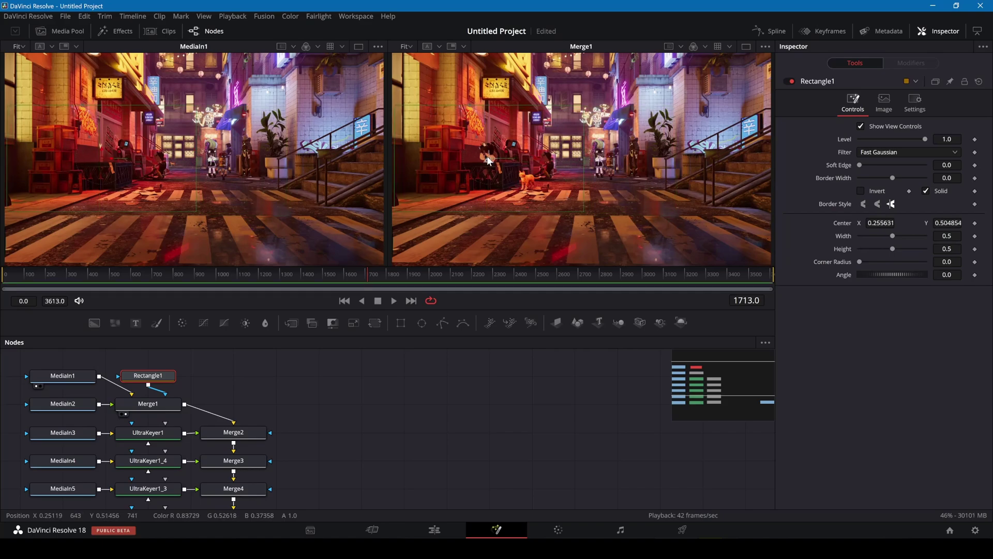
left_click_drag(587, 155, 521, 160)
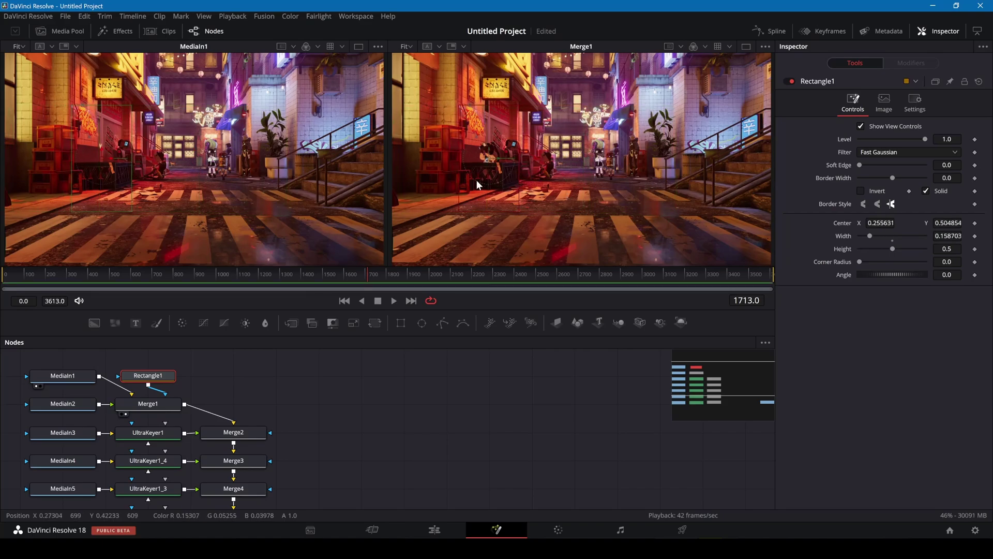
scroll(476, 179, "up", 4)
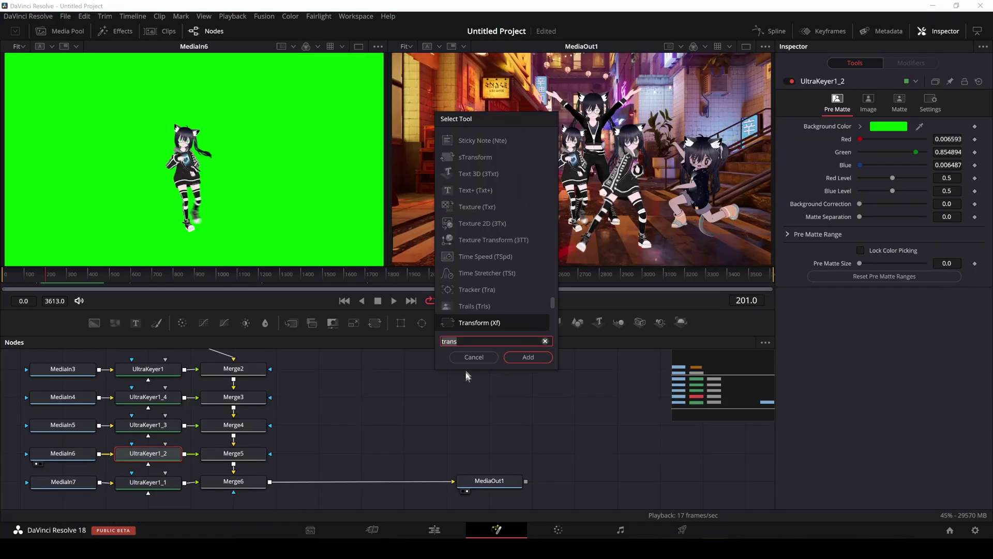
Insert a Transform (Xf) node between UltraKeyer1_2 and Merge5 and show it in the first viewer
type("trans")
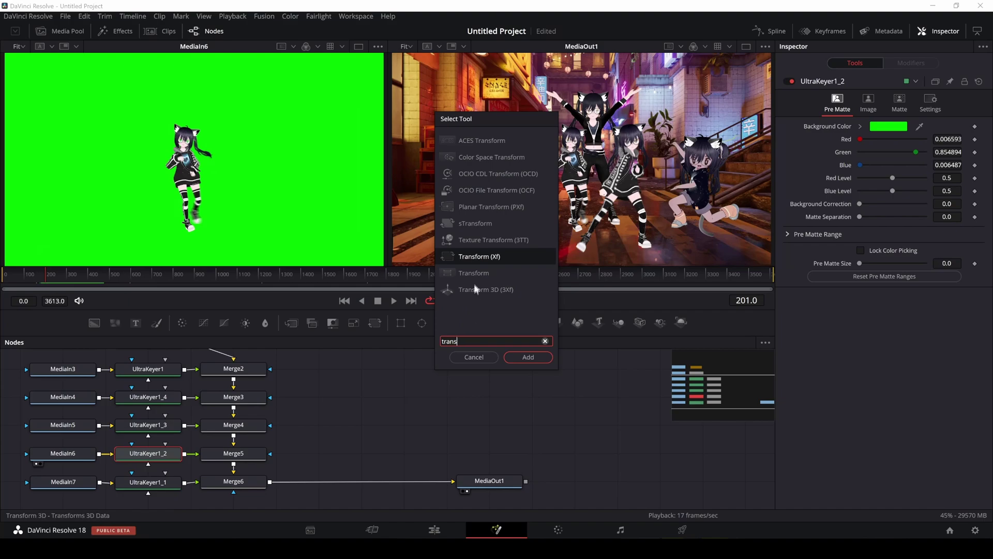
left_click(524, 358)
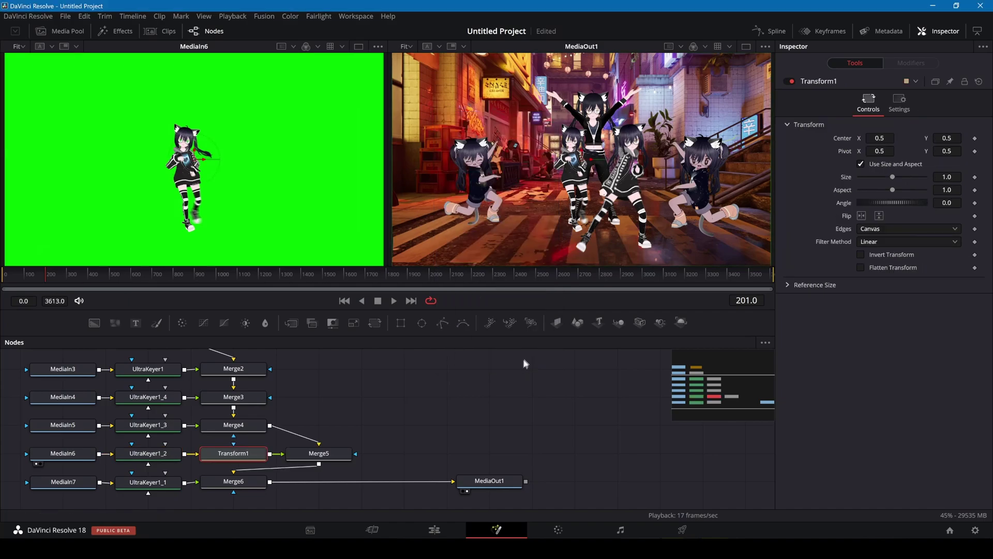
key("1")
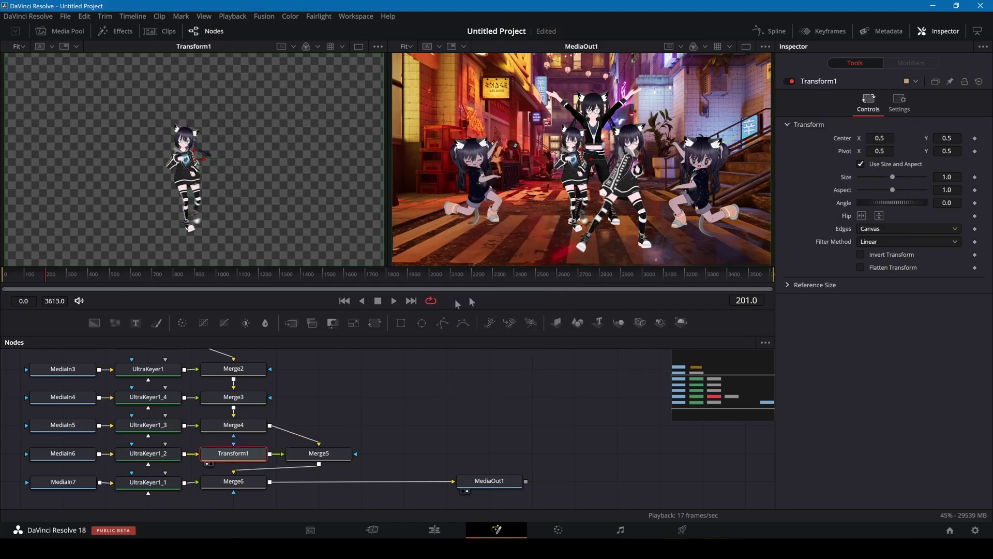
Keyframe the new Transform's Center and Size from frame 201, with Size 1.13 at frame 247 and Center X 0.531 at frame 1936
left_click(975, 138)
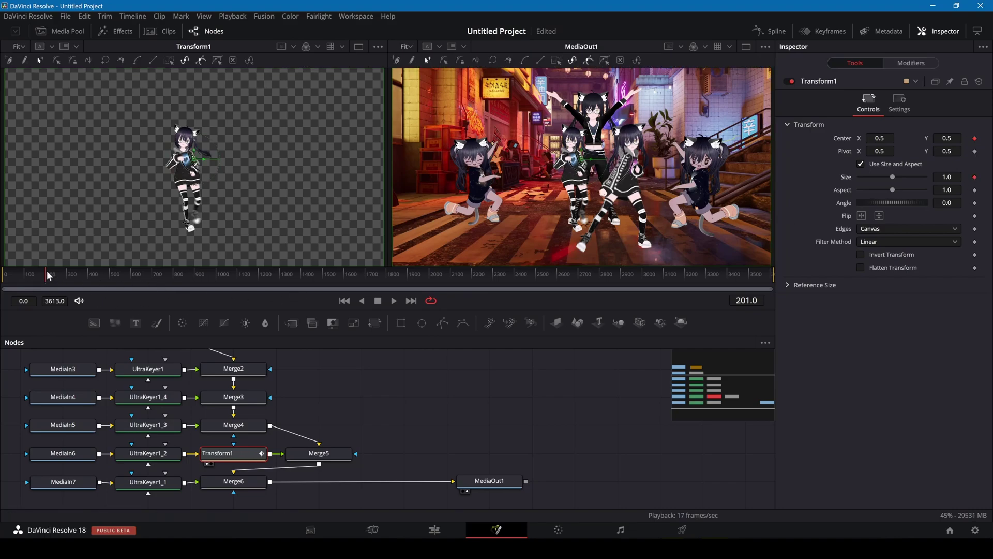
left_click_drag(893, 177, 895, 184)
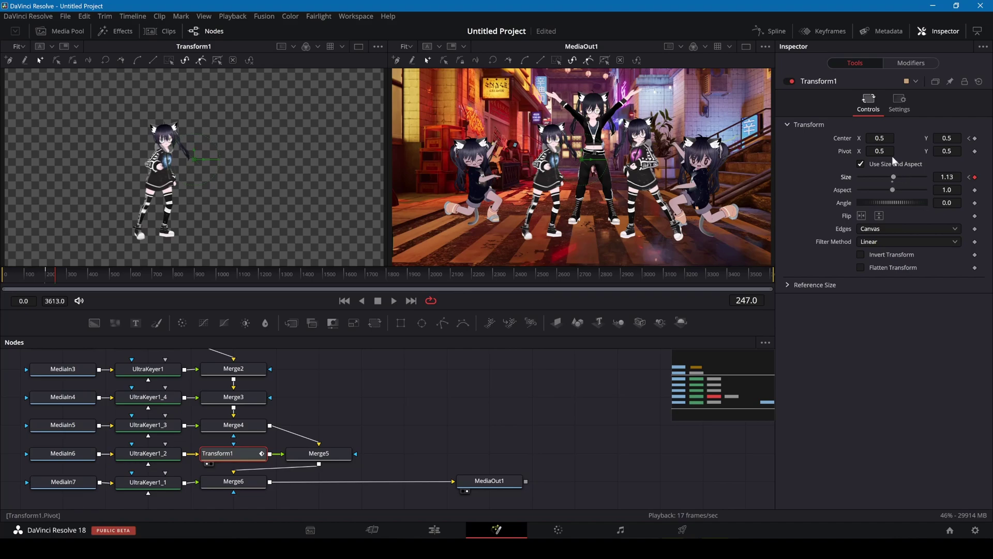
left_click_drag(947, 138, 872, 138)
key("ctrl+z")
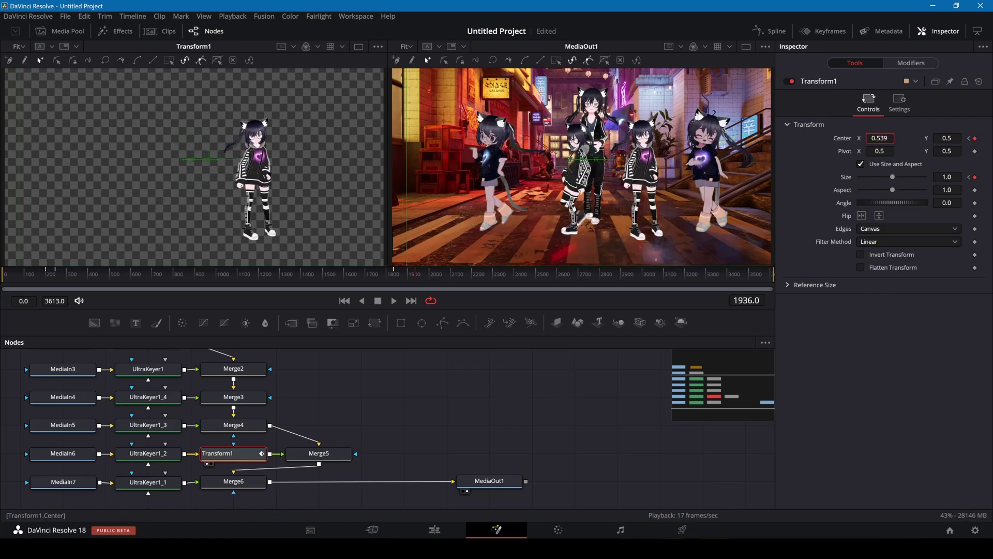
left_click_drag(880, 138, 873, 139)
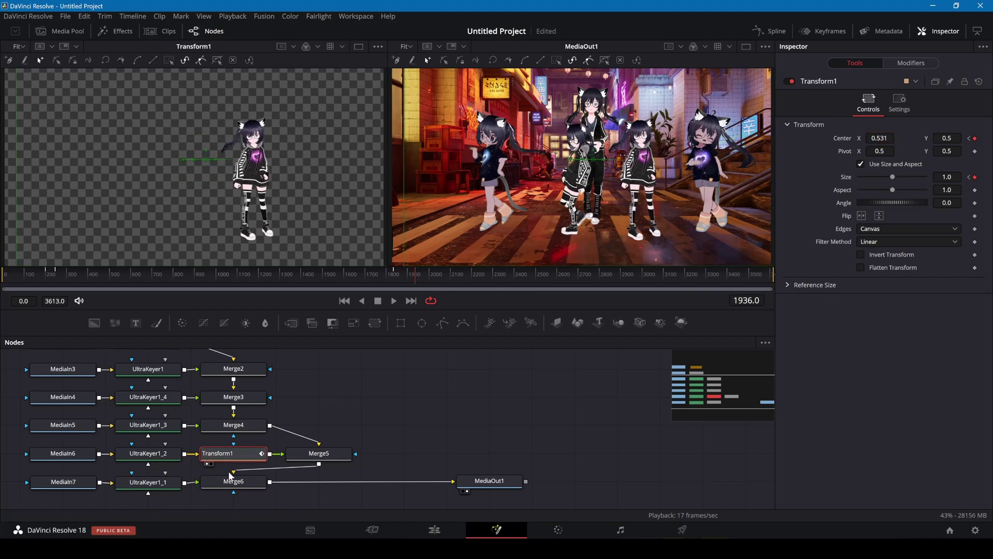
Insert a Transform node between UltraKeyer1_1 and Merge6 for the MediaIn7 dancer
scroll(231, 475, "down", 2)
left_click(63, 450)
left_click(162, 451)
key("shift+space")
left_click(538, 356)
Show Merge2 in the first viewer and move MediaIn1, MediaIn2, Rectangle1, Merge1 and Merge2 together away from the dancer nodes
scroll(247, 375, "up", 2)
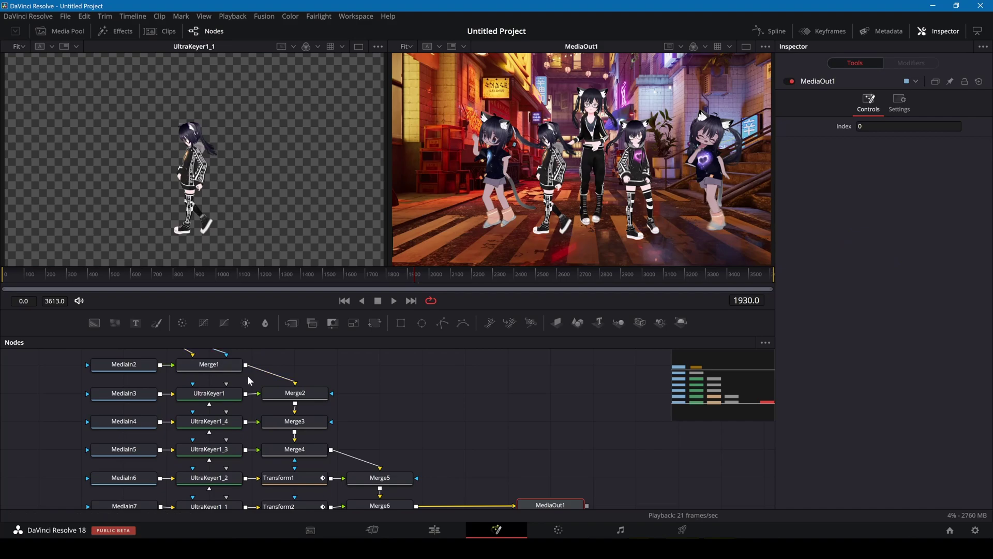
left_click(275, 428)
key("1")
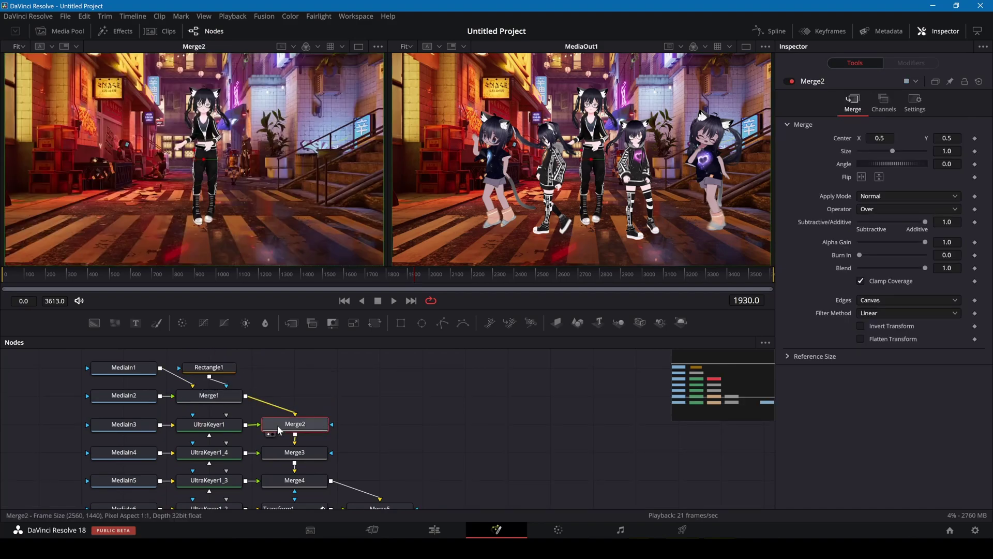
left_click_drag(79, 355, 430, 388)
scroll(233, 390, "down", 2)
left_click_drag(336, 364, 210, 470)
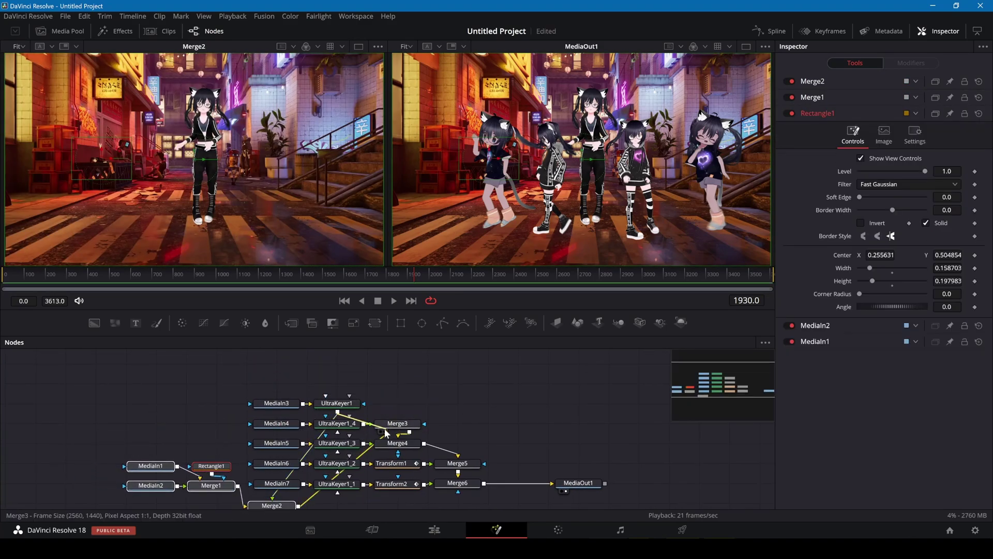
Place Merge2 below Merge6 and wire it to composite Merge6 over Merge1, feeding its output to MediaOut1
left_click_drag(274, 506, 458, 502)
left_click_drag(114, 438, 208, 479)
left_click_drag(467, 501, 593, 439)
scroll(480, 472, "up", 2)
After Merge6, add Color Curves bent to darken the dancers, followed by a Color Corrector tinted orange at about 0.31 strength
left_click(458, 439)
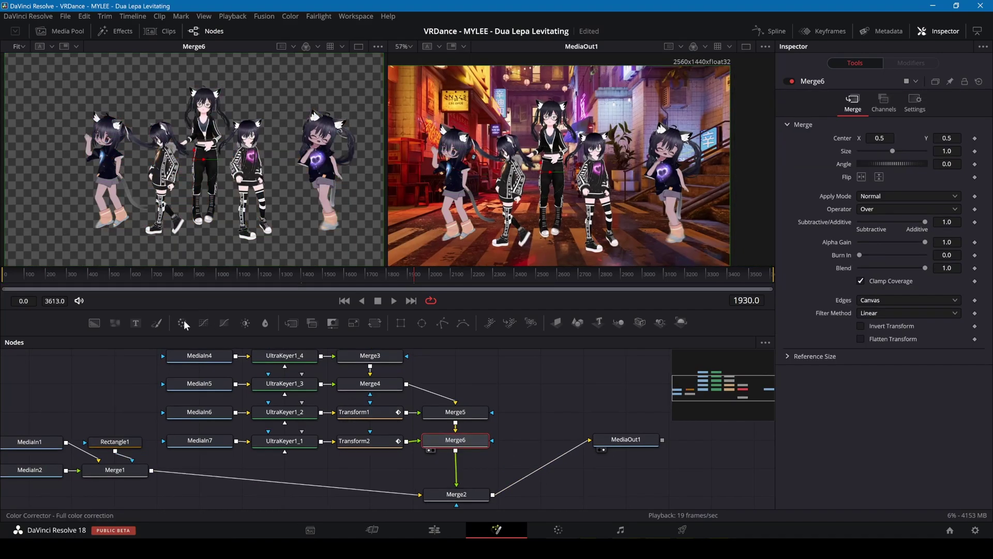
left_click(202, 326)
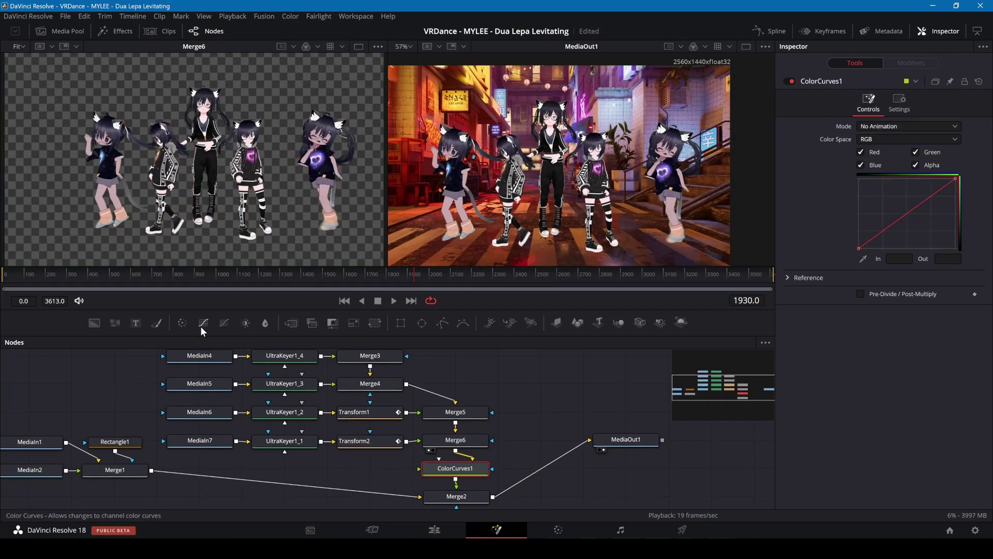
left_click_drag(924, 202, 954, 211)
left_click(953, 209)
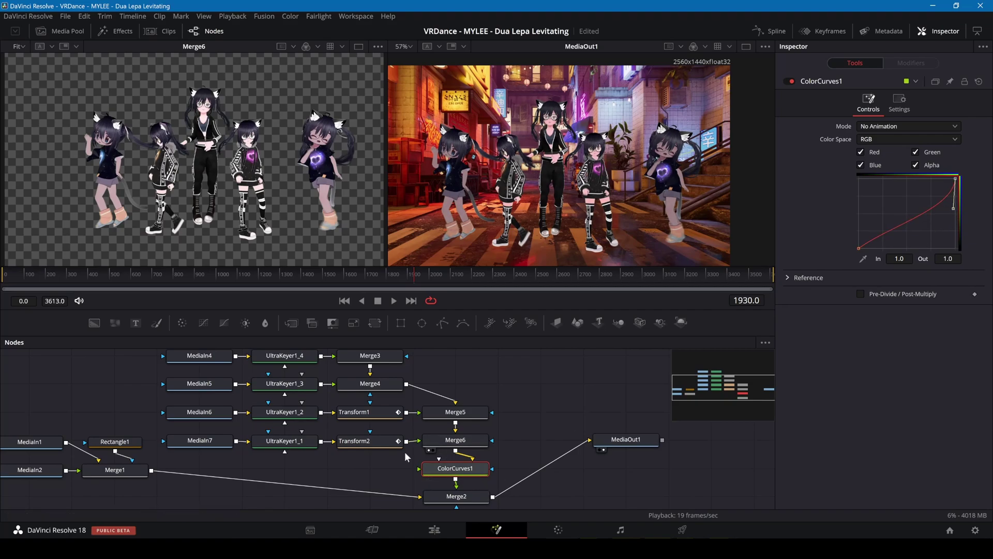
left_click(181, 326)
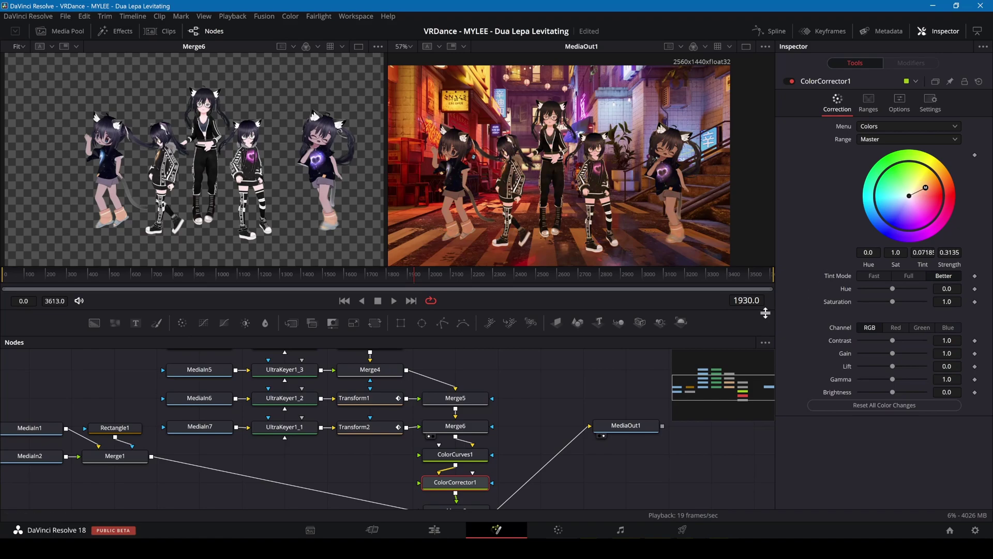
scroll(381, 468, "down", 2)
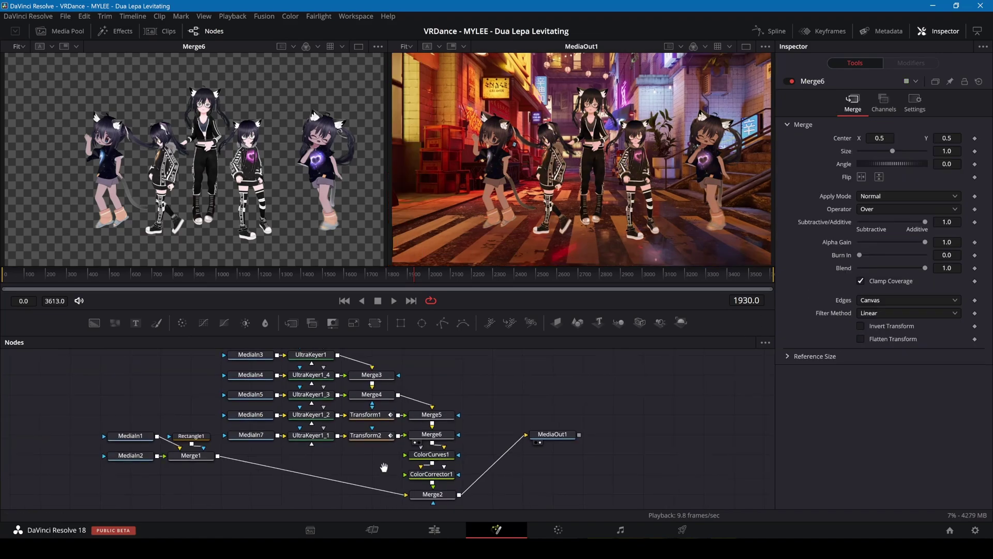
Add a separate Transform node fed by Transform2, showing it in the second viewer and Transform2 in the first
left_click_drag(384, 470, 381, 423)
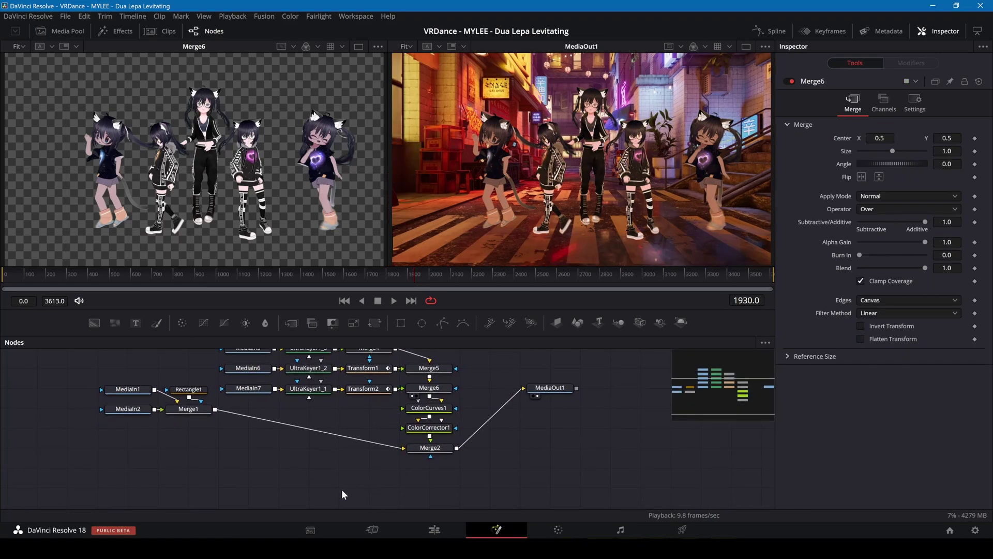
left_click(374, 325)
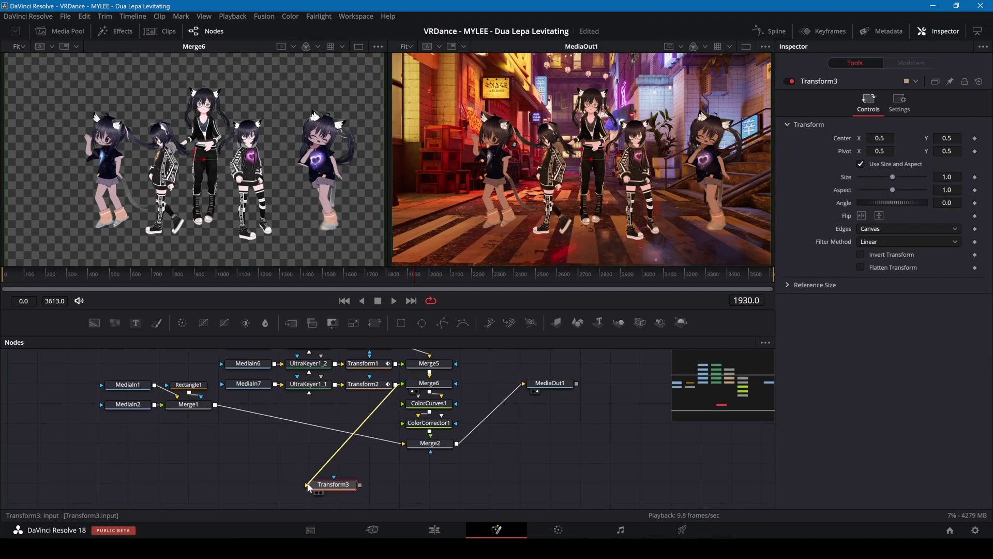
key("2")
left_click(355, 387)
key("1")
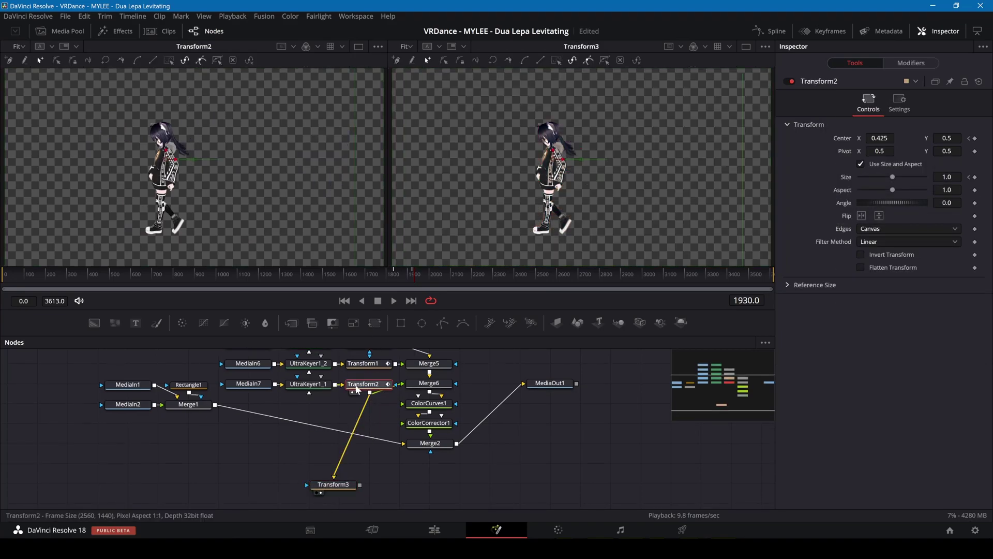
Flatten the separate Transform to an Aspect of 0.3 and set its Center Y to 0.263
left_click(331, 487)
left_click_drag(893, 189, 869, 189)
key("Tab")
left_click_drag(946, 138, 900, 138)
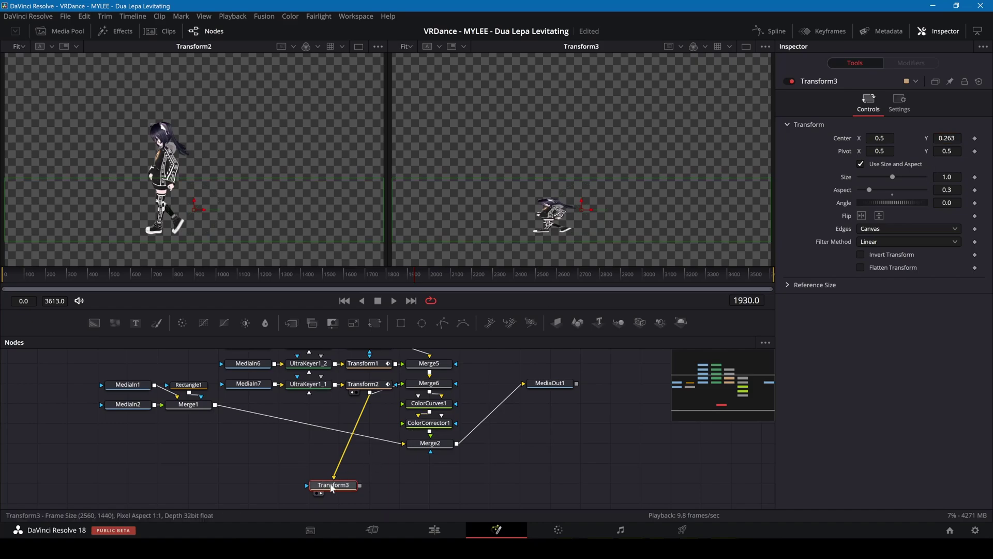
Add a Brightness/Contrast node after the flattened Transform, set its Gain to 0 and show it in the second viewer
left_click(246, 323)
key("2")
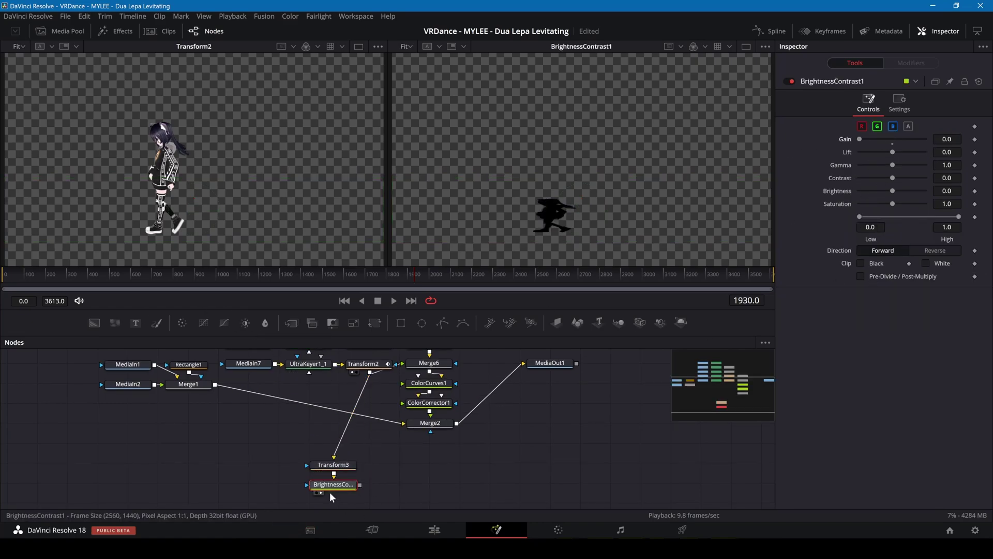
Add a Blur node after the Brightness/Contrast node, set its Blur Size to 18.1 and show it in the second viewer
left_click(265, 323)
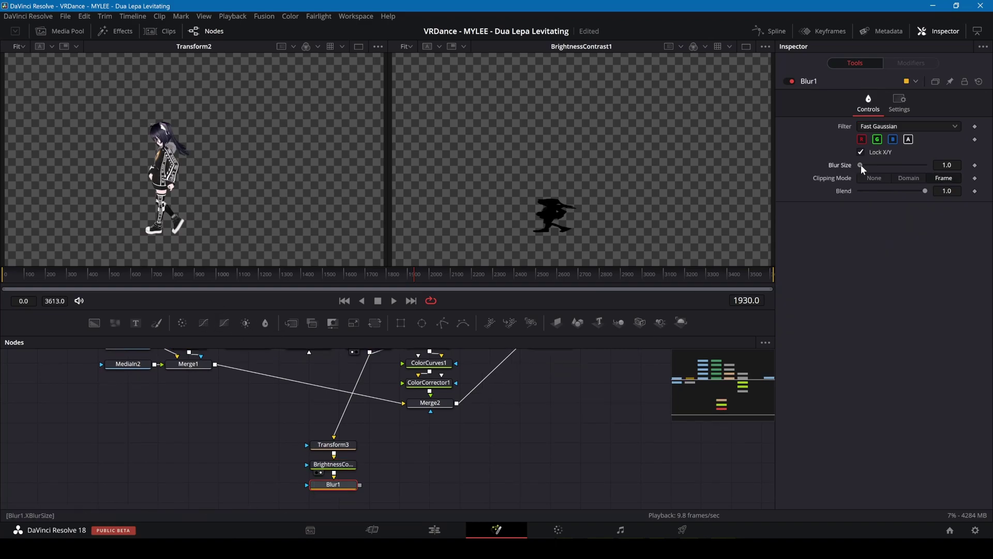
key("2")
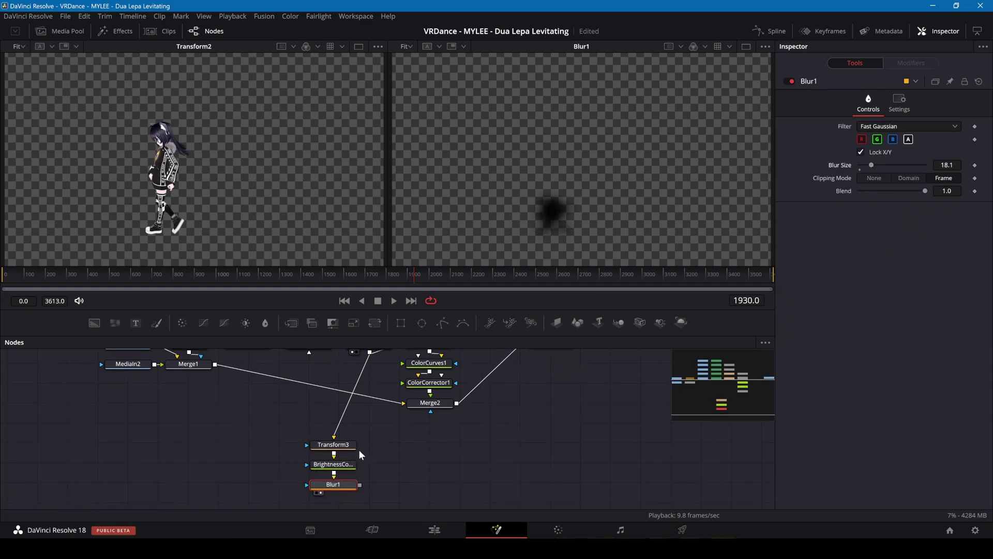
Insert a Merge between Merge1 and Merge2, connect Blur1 to it as foreground, and show MediaOut1 in the second viewer
left_click(290, 323)
left_click_drag(334, 492, 280, 420)
left_click_drag(380, 441, 405, 446)
left_click_drag(534, 386, 538, 228)
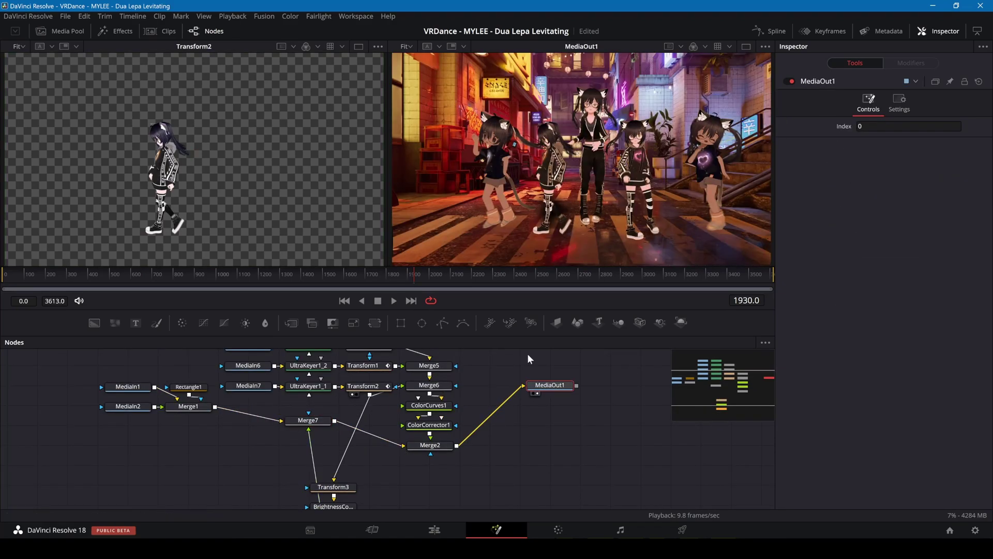
Arrange Transform3, the Brightness/Contrast node and Blur1 in a horizontal row beneath Merge7, with Blur1 at the far end
left_click(333, 487)
scroll(393, 459, "down", 1)
left_click_drag(340, 465, 278, 443)
left_click_drag(338, 484, 210, 443)
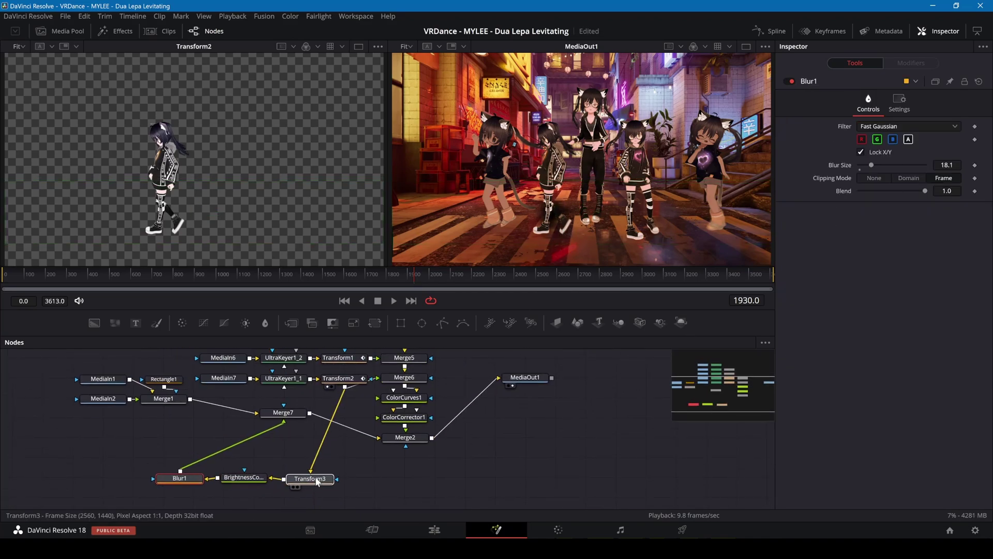
Duplicate Transform3 for another dancer with Center Y at 0.233, and combine both through a new Merge before Brightness/Contrast
left_click(321, 478)
key("ctrl+c")
left_click(321, 479)
key("ctrl+v")
left_click_drag(377, 362, 267, 460)
left_click(331, 460)
key("shift+space")
type("mer")
key("Return")
left_click(143, 458)
left_click(320, 486)
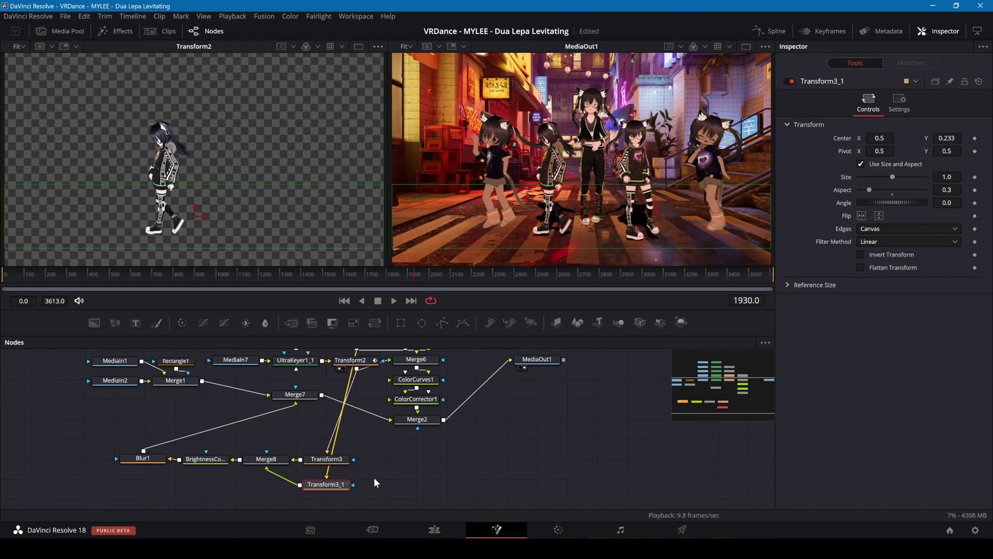
Paste three more copies of the flattened Transform below the first copy and connect them to the remaining dancers' outputs
key("ctrl+c")
scroll(374, 478, "down", 2)
left_click(324, 444)
key("ctrl+v")
key("ctrl+v")
key("ctrl+v")
left_click_drag(367, 336, 367, 297)
scroll(367, 394, "down", 2)
left_click_drag(334, 339, 316, 470)
left_click_drag(334, 326, 317, 494)
Chain three more Merges below Merge8 so that all the copied shadow Transforms are combined
scroll(325, 501, "up", 2)
left_click(341, 406)
key("shift+space")
type("mer")
key("Return")
left_click_drag(218, 418, 227, 407)
left_click(345, 435)
key("shift+space")
type("mer")
key("Return")
left_click_drag(382, 464, 225, 434)
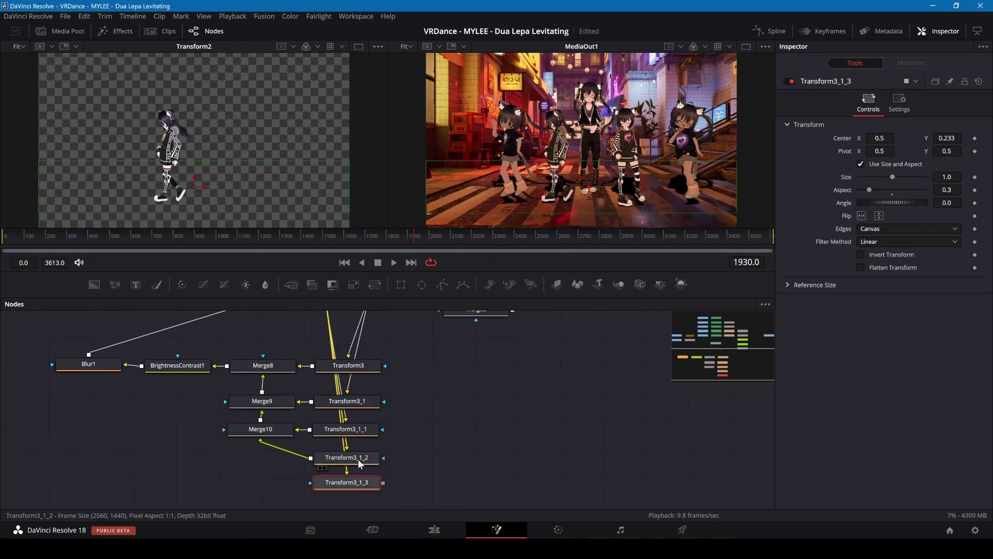
left_click_drag(383, 486, 311, 457)
Show the copied shadow Transforms in the first viewer and raise the Center Y of Transform3_1_2
left_click(345, 429)
left_click(346, 457)
key("1")
left_click_drag(947, 138, 970, 138)
left_click(346, 486)
key("1")
Set Blur1's Blur Size to 7.9 and follow it with a Zoom Blur of Zoom Amount 0.43 positioned at about X 0.53, Y 0.07
left_click(89, 364)
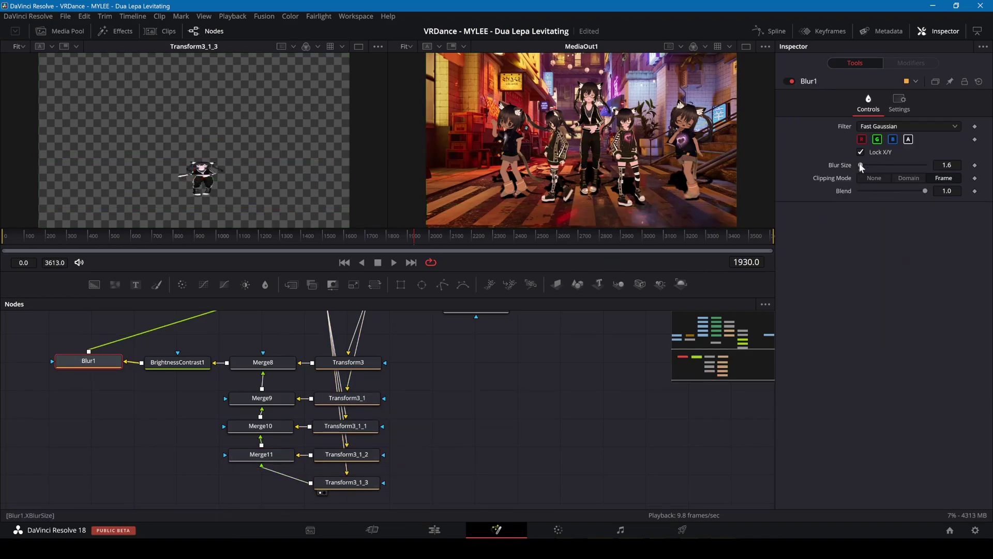
left_click_drag(860, 165, 864, 164)
scroll(476, 387, "up", 1)
key("shift+space")
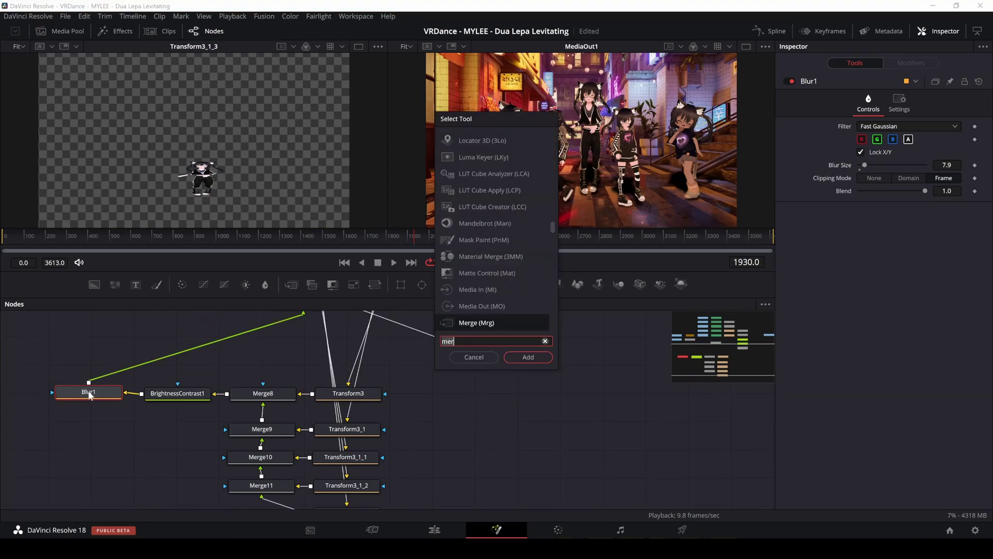
type("blur")
left_click(465, 324)
key("Return")
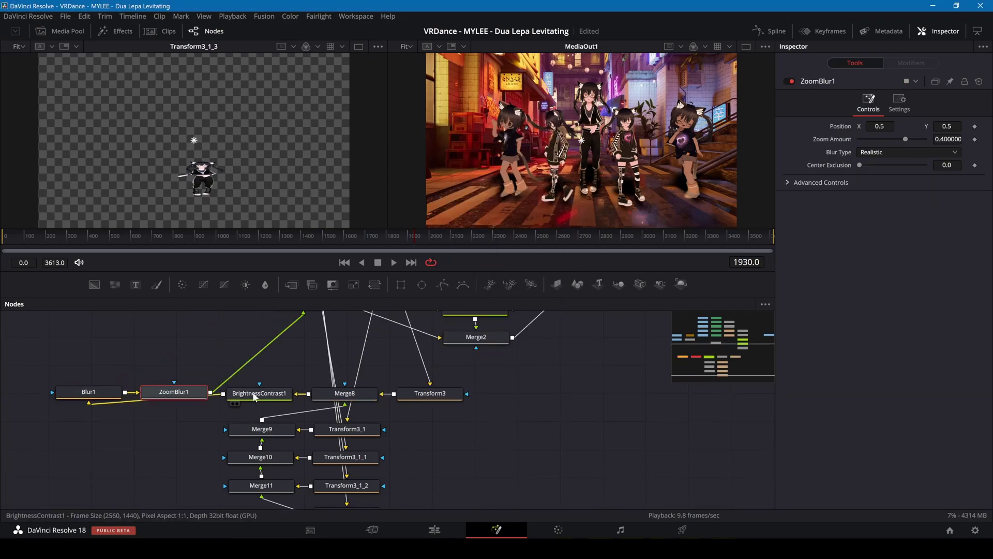
left_click_drag(906, 139, 907, 139)
left_click_drag(583, 150, 631, 209)
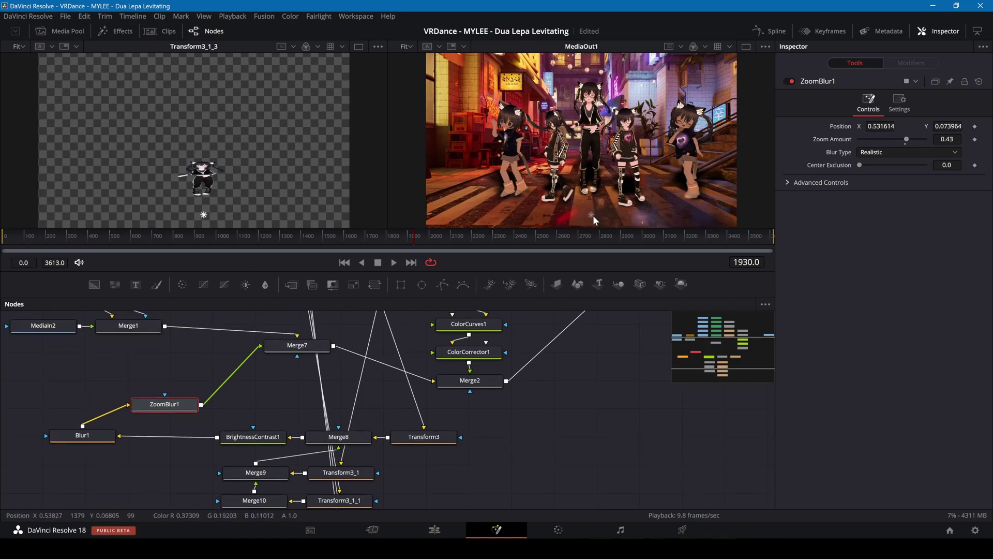
Set Merge7 to the Darken apply mode with Blend at 0.606, and play back the composite in enlarged viewers
left_click(306, 345)
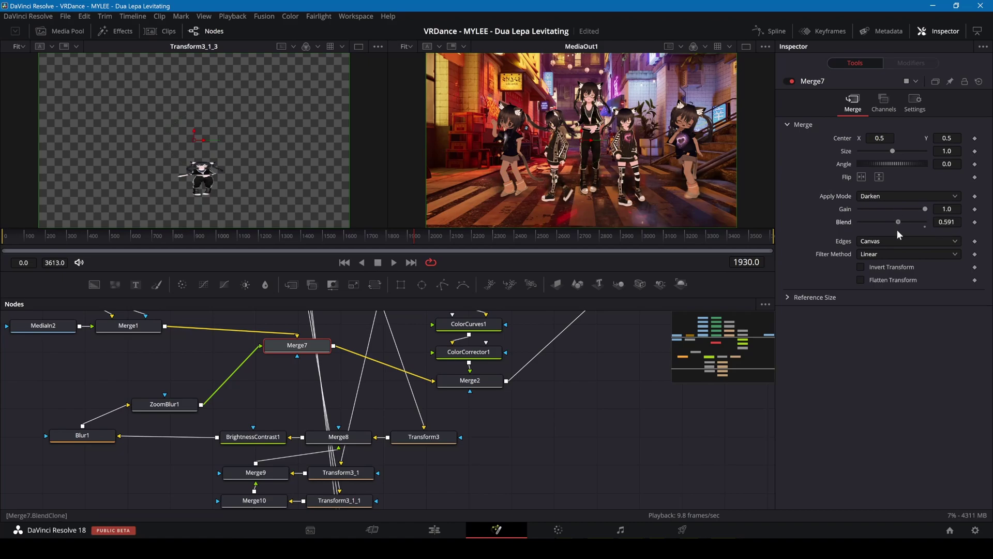
left_click_drag(457, 271, 461, 334)
left_click(394, 325)
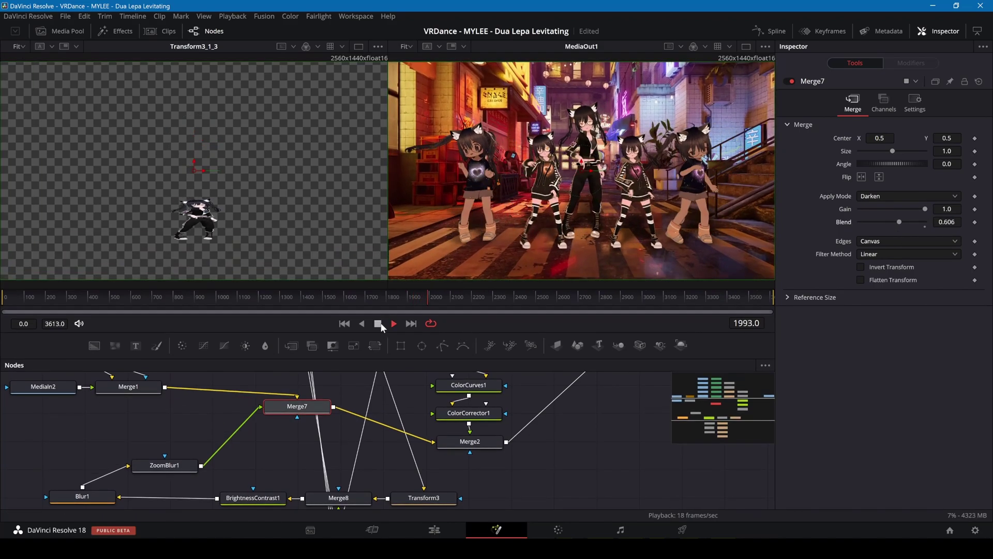
left_click(380, 325)
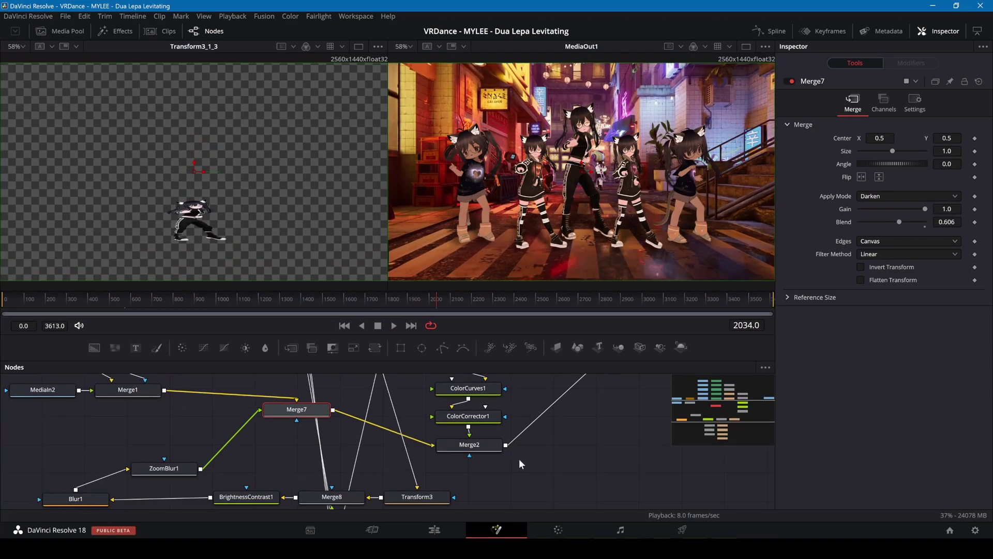
Add pipe routers on the incoming connections of the four copied shadow Transforms and line them up beside the nodes
scroll(519, 461, "down", 5)
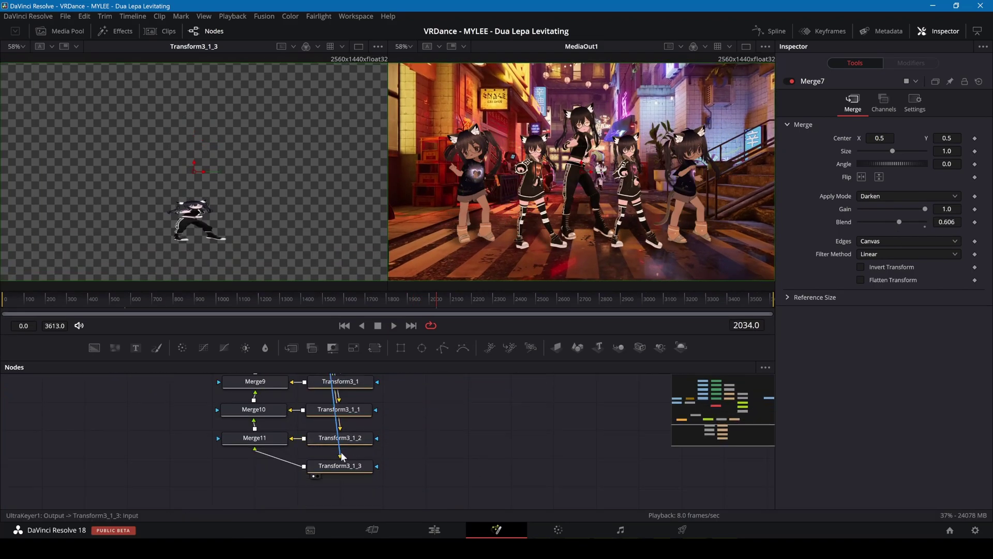
left_click(341, 456, "alt")
left_click_drag(342, 457, 401, 467)
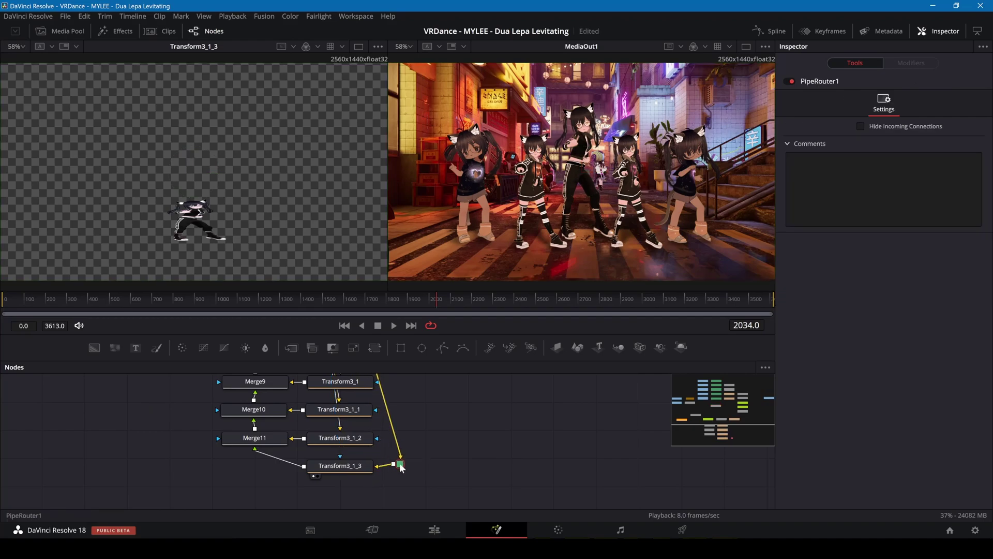
left_click(340, 426, "alt")
left_click_drag(340, 426, 404, 437)
scroll(341, 430, "up", 2)
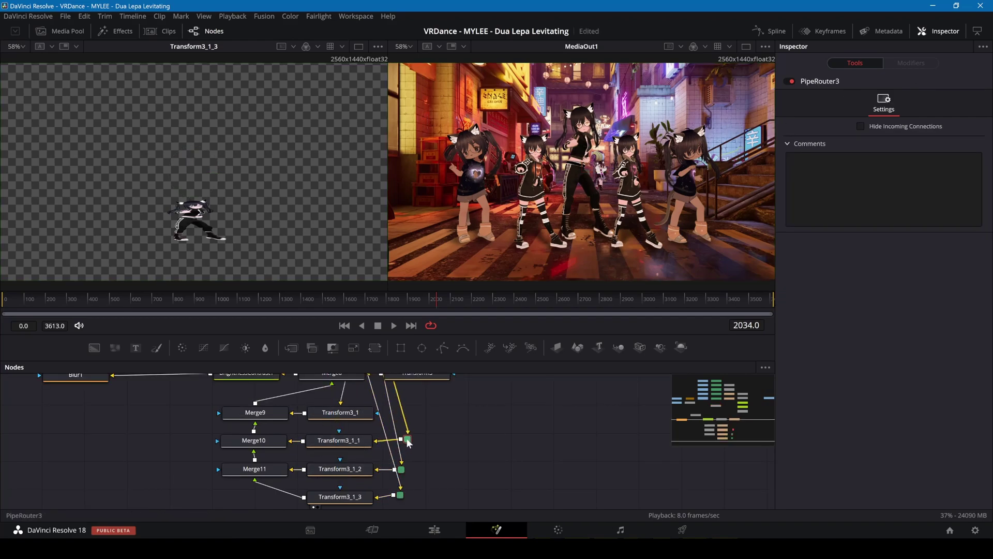
left_click(373, 404, "alt")
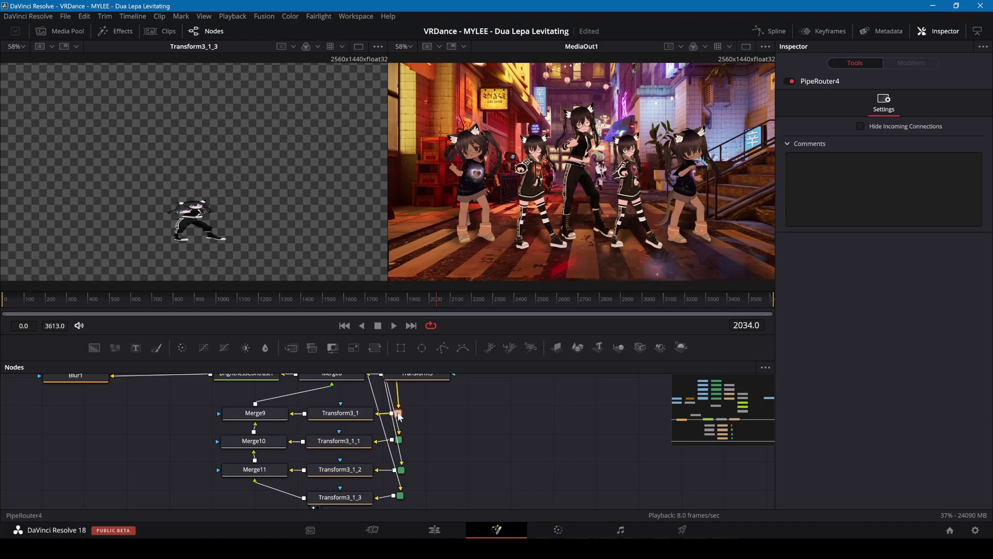
Shift the Transform3 row of nodes back into line and add a pipe router on Transform3's incoming connection
scroll(398, 414, "up", 2)
left_click_drag(442, 425, 266, 407)
left_click_drag(268, 405, 189, 416)
left_click(191, 418)
left_click(370, 402, "alt")
scroll(445, 427, "down", 4)
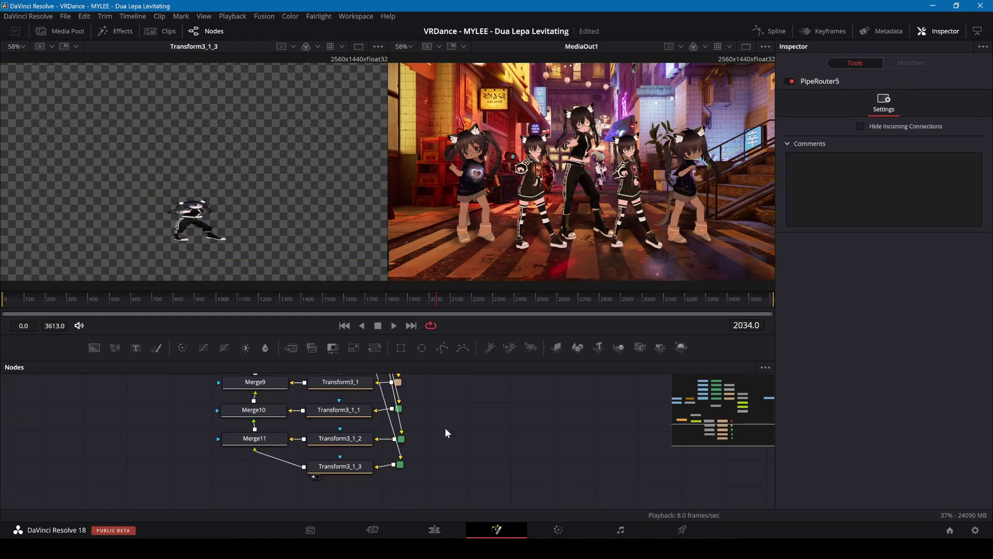
Add a Transform fed by the router beside Transform3_1_3, show it in the first viewer, and flip it vertically with Center Y at -0.123
left_click_drag(374, 349, 454, 462)
left_click(404, 465)
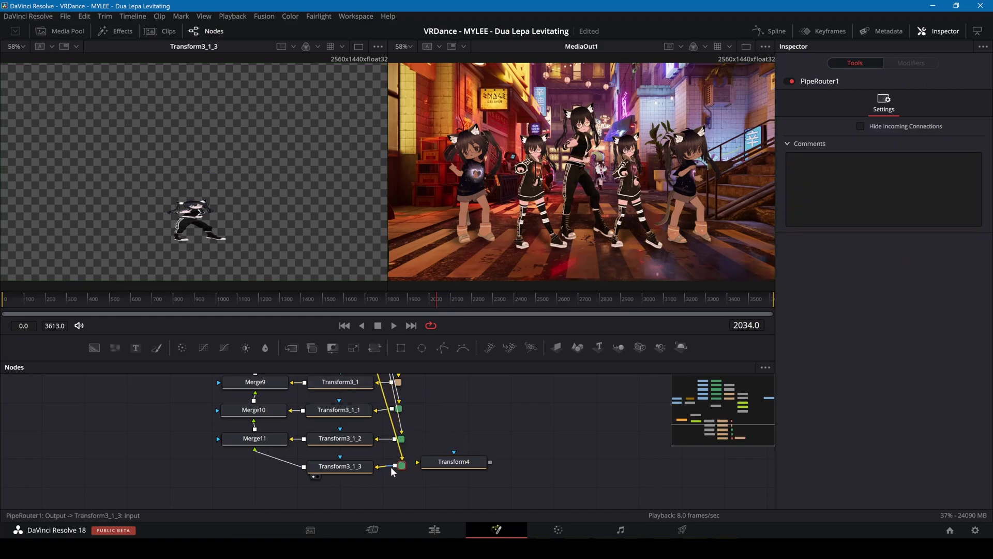
left_click_drag(394, 465, 425, 465)
left_click(439, 461)
key("1")
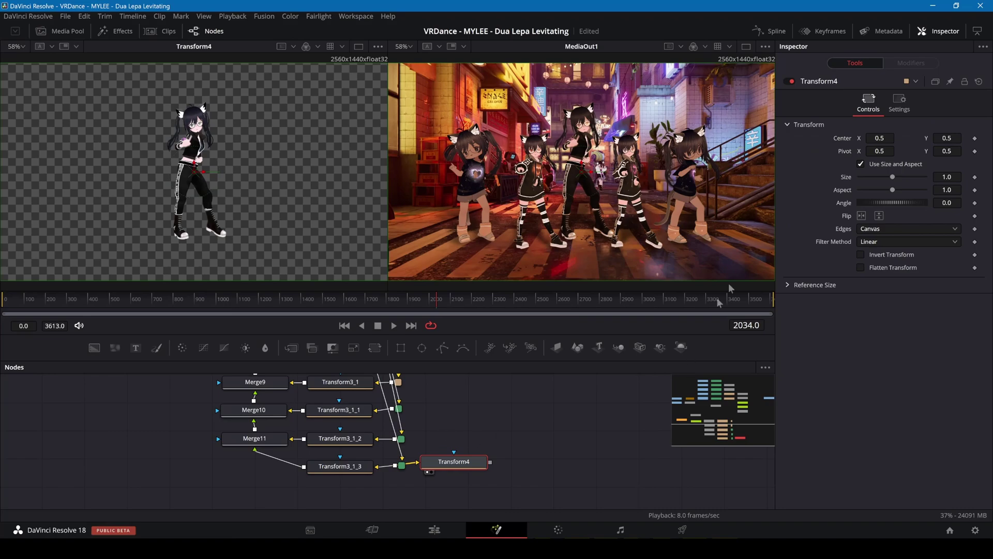
left_click(880, 216)
left_click_drag(947, 138, 866, 138)
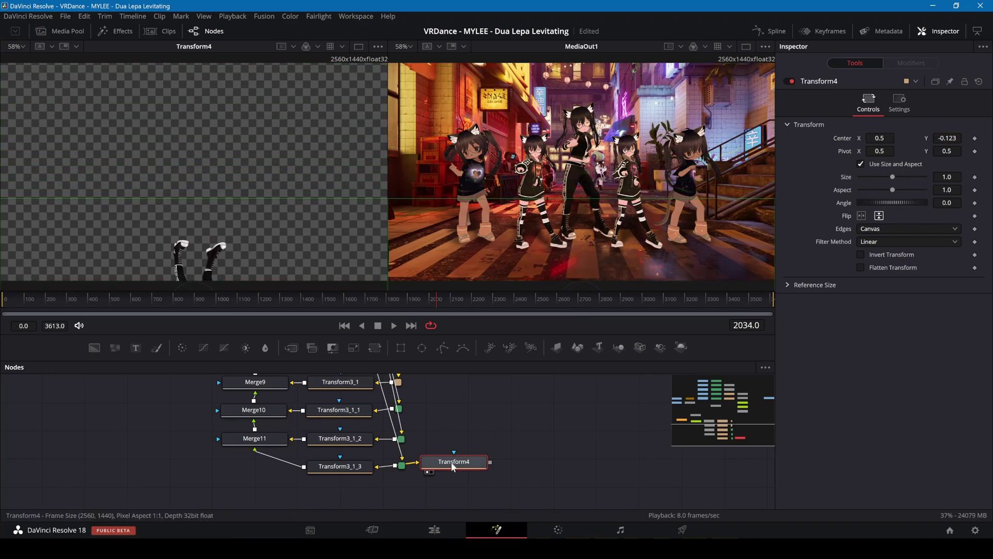
Duplicate the flipped Transform for the other four dancers, combine all five through four chained Merges and show Merge15 in the first viewer
key("ctrl+v")
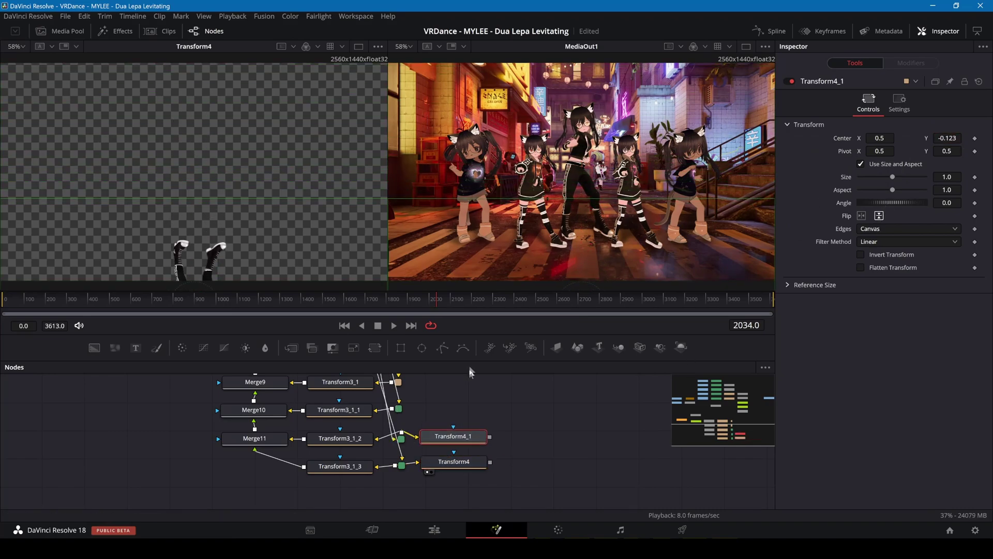
key("1")
left_click(454, 461)
left_click(292, 348)
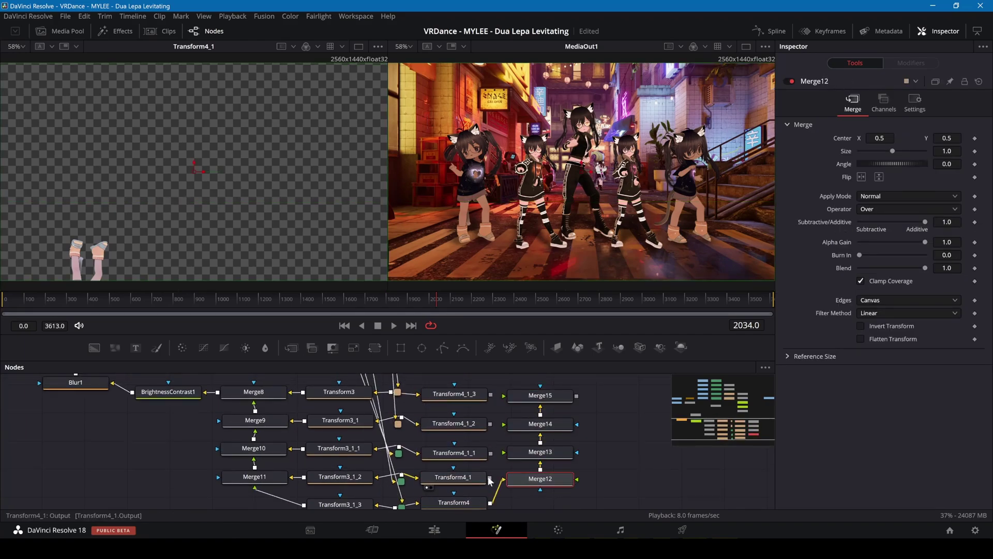
left_click(540, 397)
key("1")
scroll(501, 455, "up", 2)
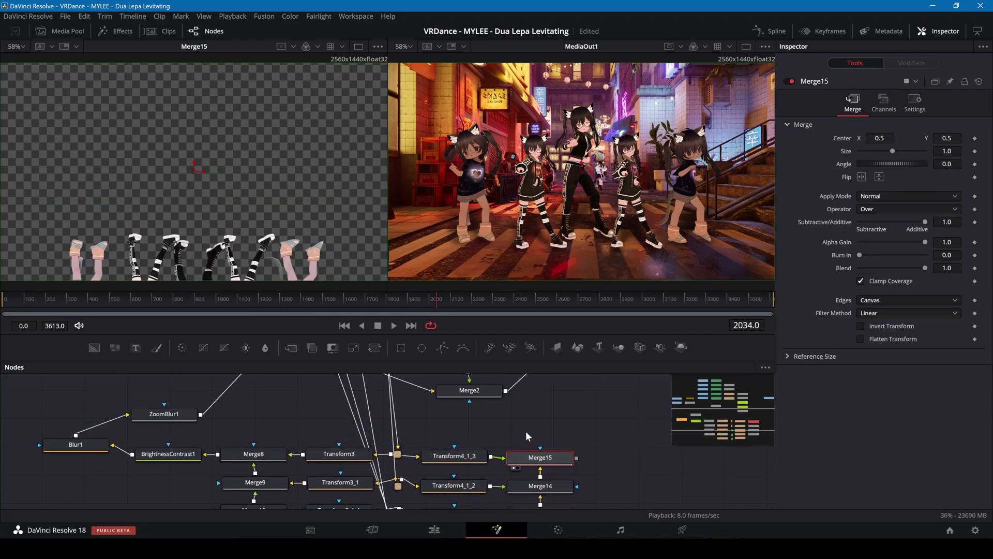
Paste copies of the Color Curves and Color Corrector nodes after Merge15 and show the copied Color Corrector in the first viewer
scroll(526, 431, "up", 4)
left_click_drag(521, 423, 472, 404)
scroll(543, 431, "down", 4)
key("ctrl+v")
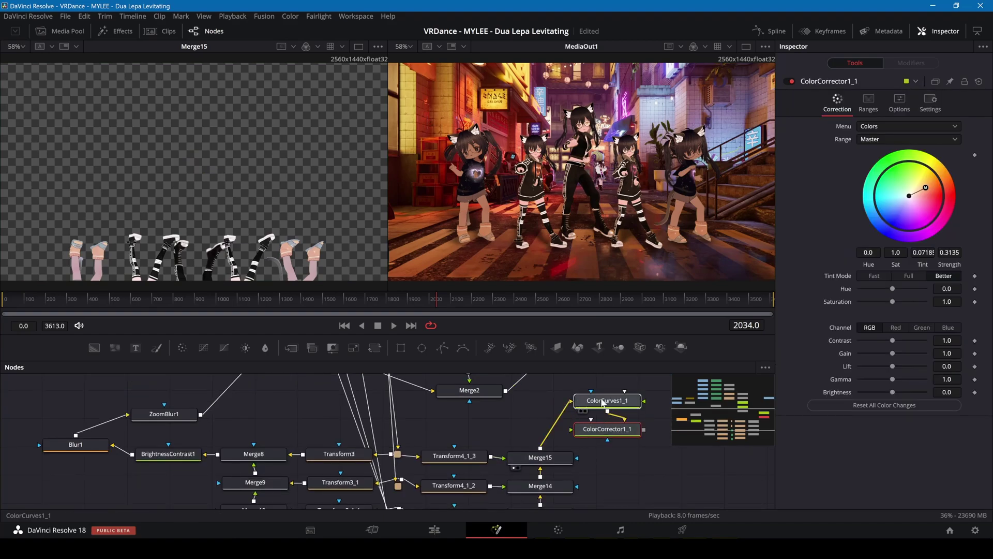
left_click_drag(603, 402, 619, 424)
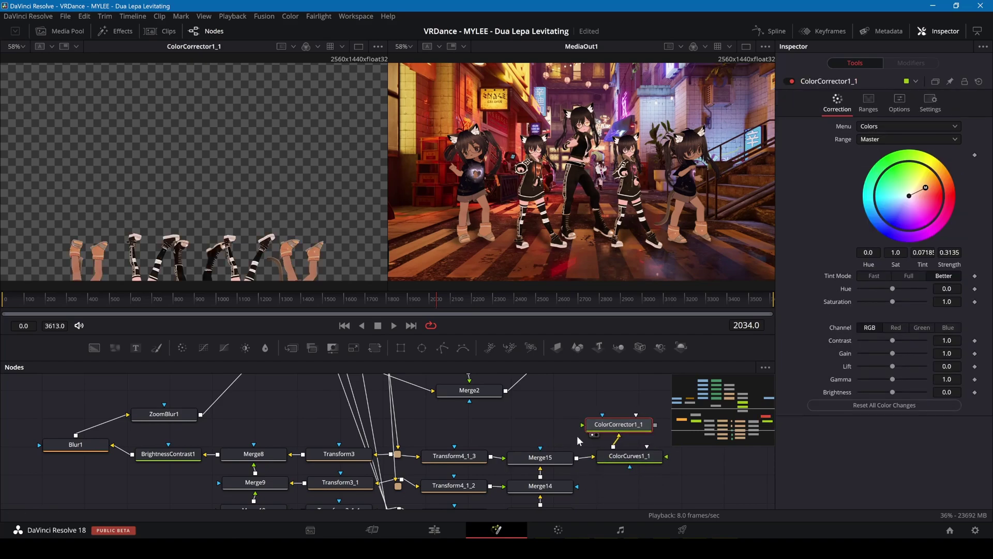
Insert a Merge between Merge7 and Merge2 and connect the output of ColorCorrector1_1 to it as foreground
scroll(595, 443, "up", 1)
scroll(342, 440, "up", 1)
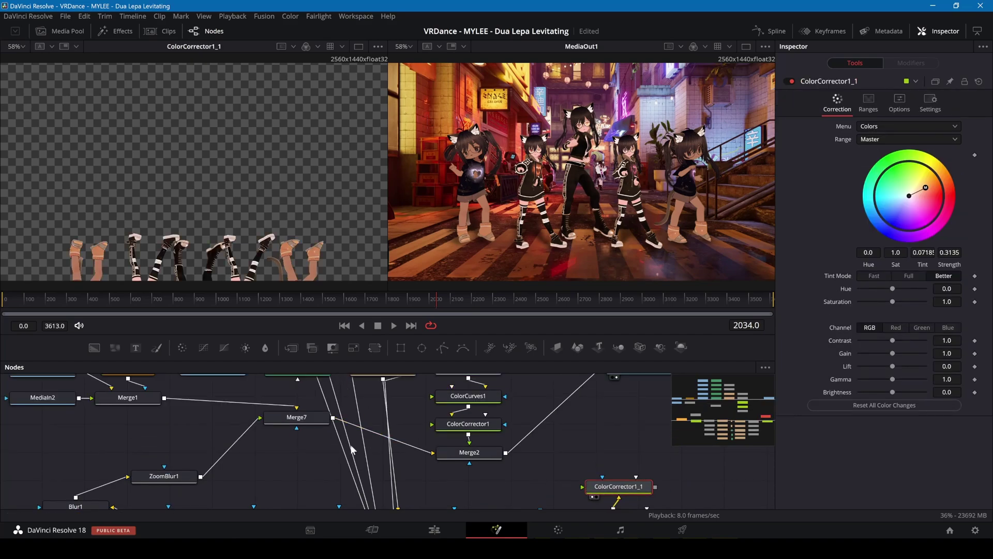
left_click(325, 417)
left_click_drag(299, 419, 255, 434)
left_click(292, 349)
scroll(350, 424, "down", 1)
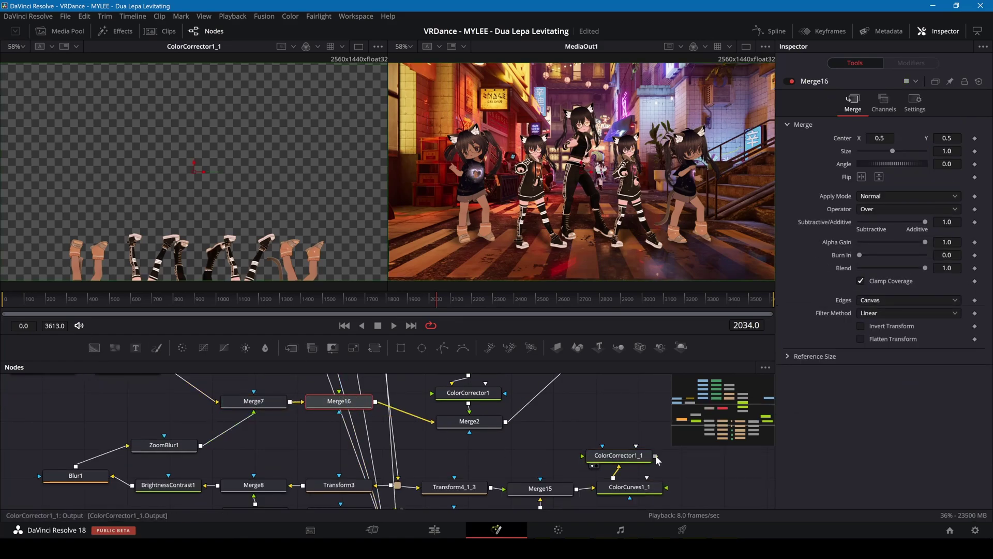
left_click_drag(655, 455, 340, 394)
Check the flipped Transforms at an earlier frame and lower the Center Y of Transform4_1 to align that dancer's reflection
scroll(492, 388, "down", 5)
scroll(505, 385, "up", 1)
left_click(468, 471)
key("1")
left_click_drag(436, 300, 80, 300)
left_click(465, 445)
key("1")
left_click_drag(943, 138, 919, 138)
Check the remaining flipped Transforms in the first viewer and adjust their animated Center Y to match the dancers' feet
left_click(450, 421)
key("1")
left_click(444, 395)
key("1")
scroll(454, 396, "up", 1)
left_click(454, 396)
left_click(415, 300)
left_click_drag(416, 305, 422, 306)
left_click_drag(947, 138, 962, 138)
scroll(466, 437, "up", 1)
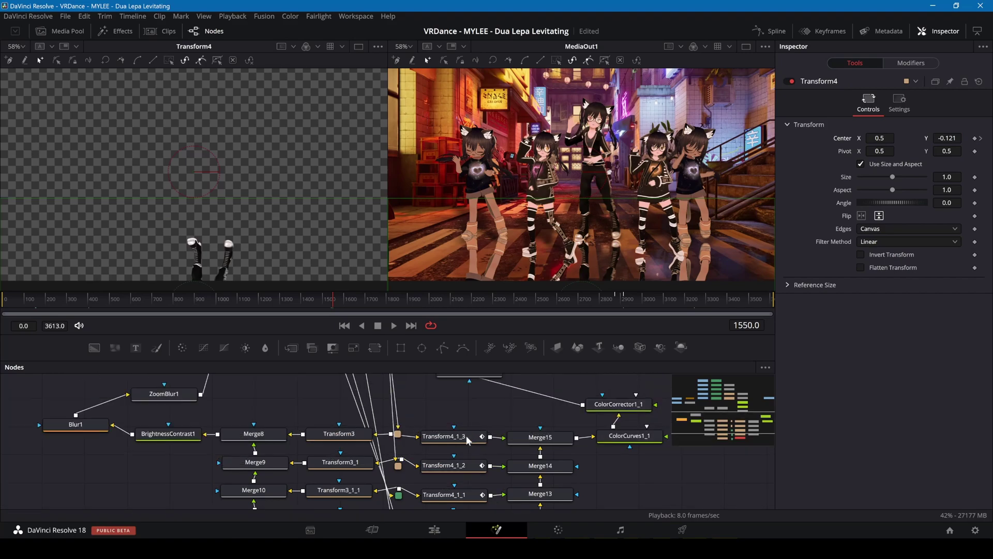
Add a Blur node between ColorCorrector1_1 and Merge16 and raise its Blur Size slightly to soften the reflections
scroll(466, 436, "up", 2)
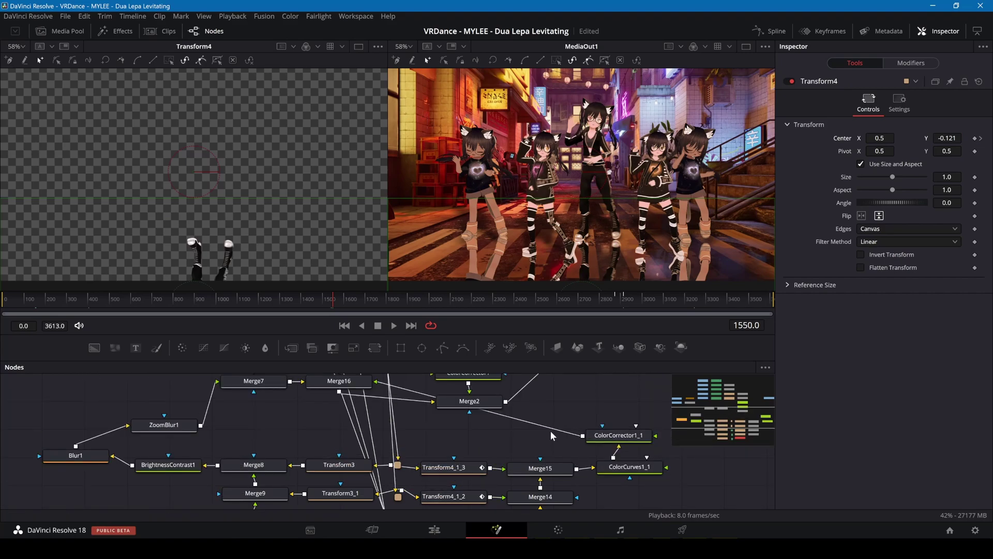
left_click(606, 437)
key("shift+space")
type("blur")
double_click(464, 141)
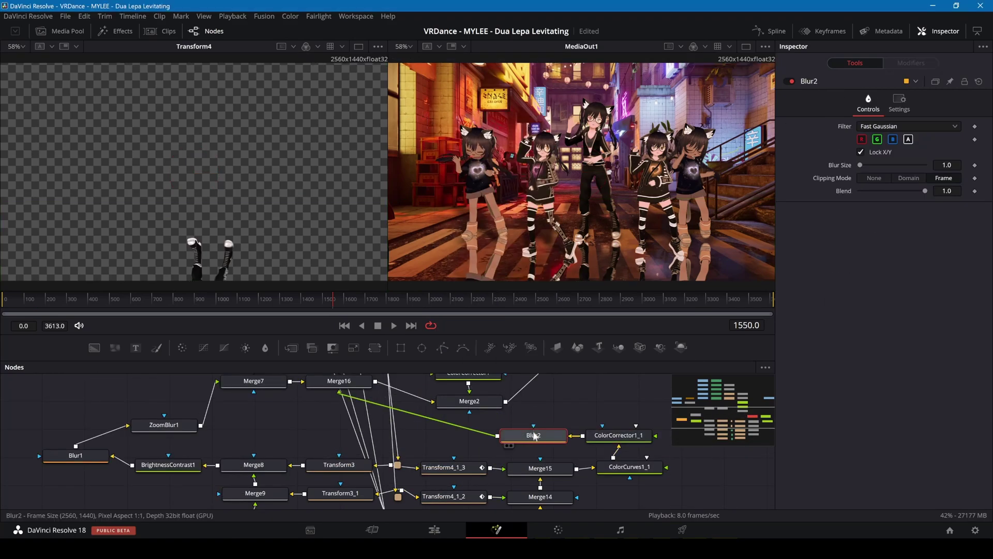
left_click_drag(860, 164, 864, 166)
Set Merge16 to the Screen apply mode with the Over operator and Blend at 0.669, and play back the result
left_click(339, 381)
left_click(927, 197)
left_click(935, 213)
left_click_drag(922, 236, 904, 235)
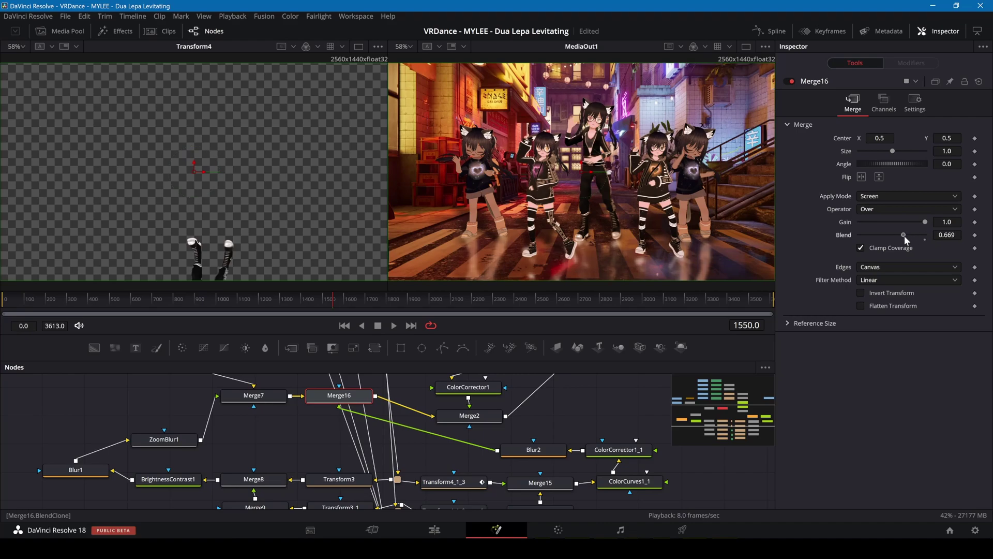
left_click(394, 324)
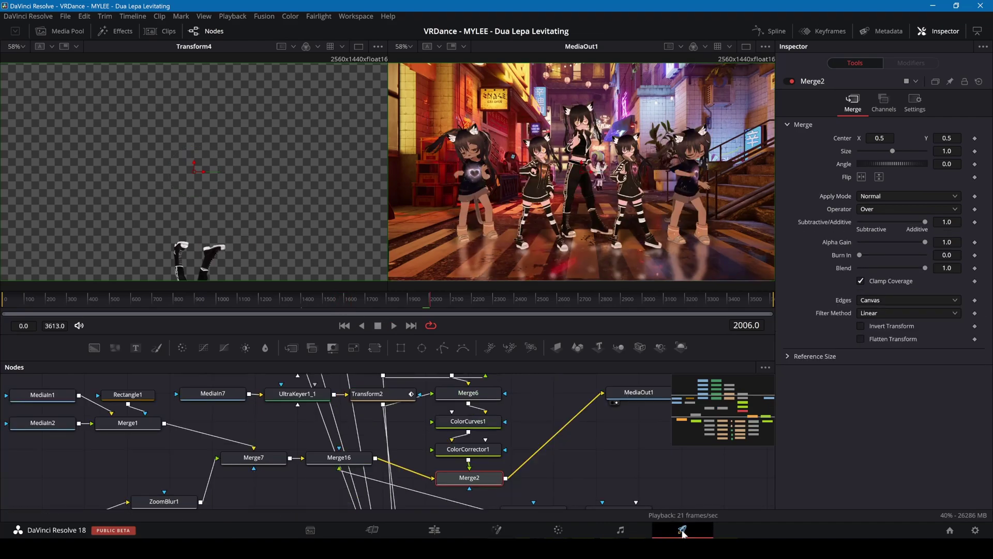
Render the entire timeline as Merged in QuickTime H.264 at 2560 x 1440 and 60 fps
left_click(682, 530)
left_click(99, 118)
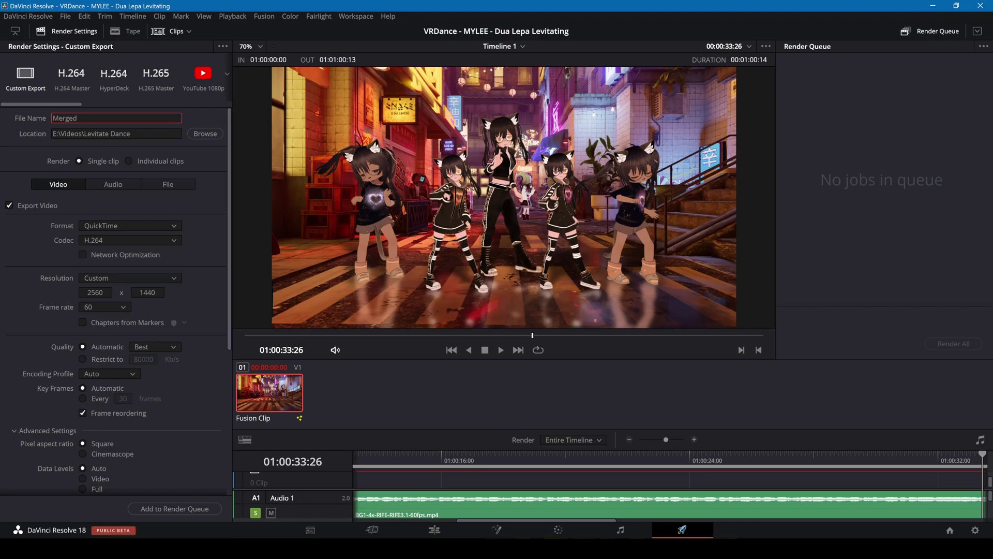
scroll(129, 323, "down", 5)
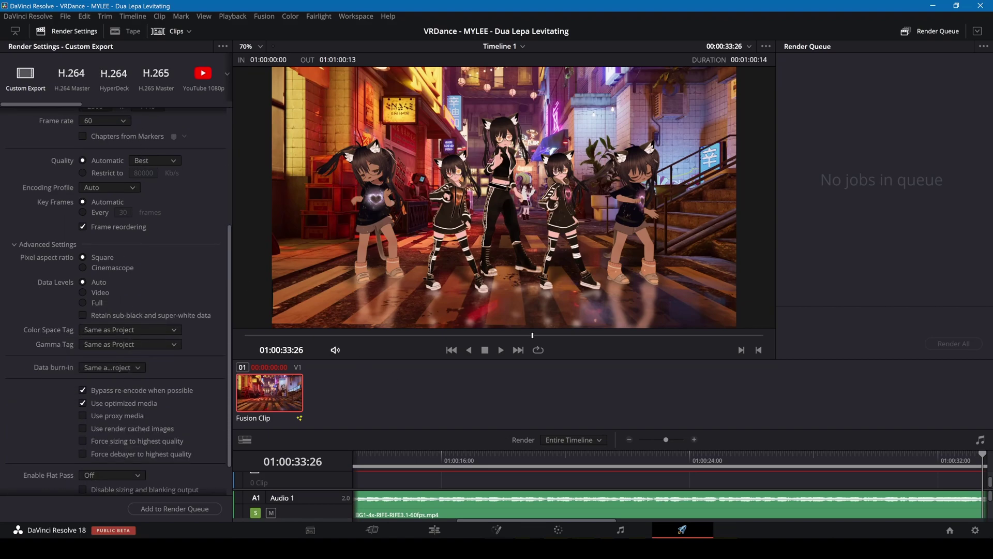
left_click(174, 508)
left_click(953, 344)
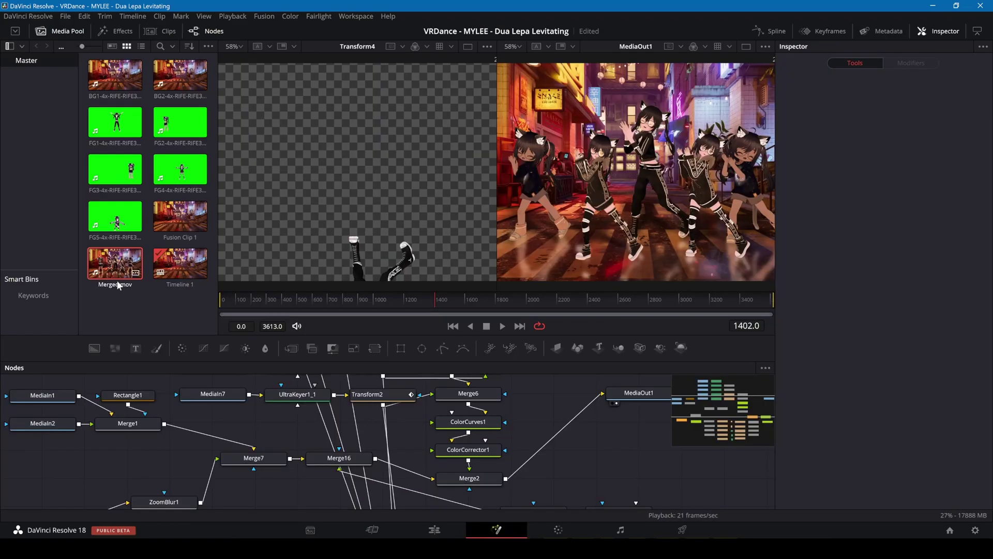
Bring Merged.mov into the node graph, connect it to MediaOut1 and insert a Transform node between them
left_click_drag(115, 264, 605, 398)
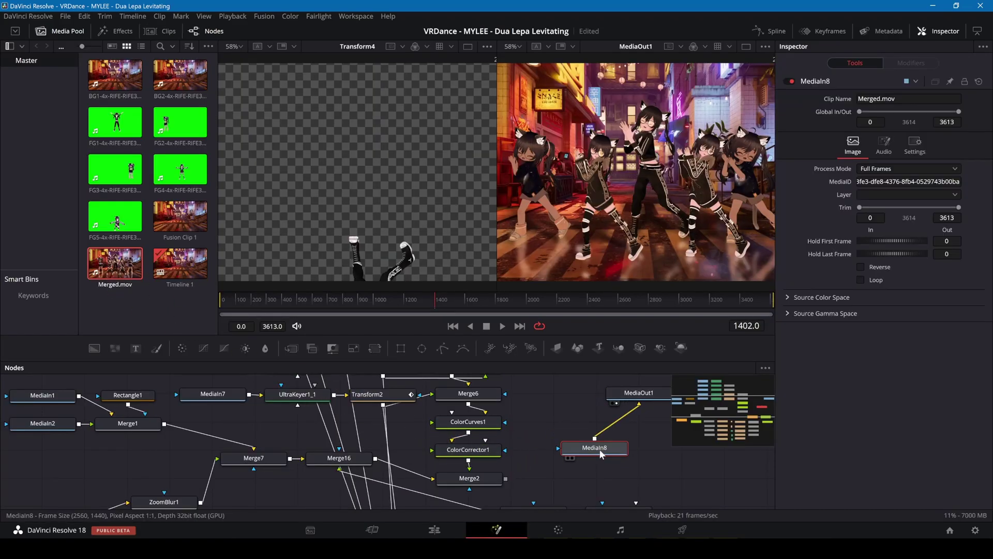
key("shift+space")
type("trans")
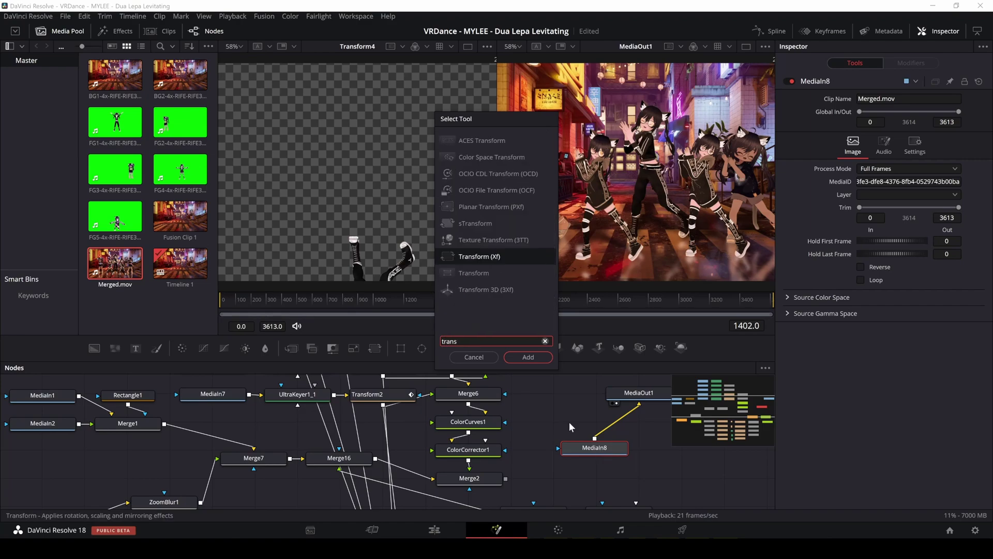
left_click(476, 255)
left_click(528, 356)
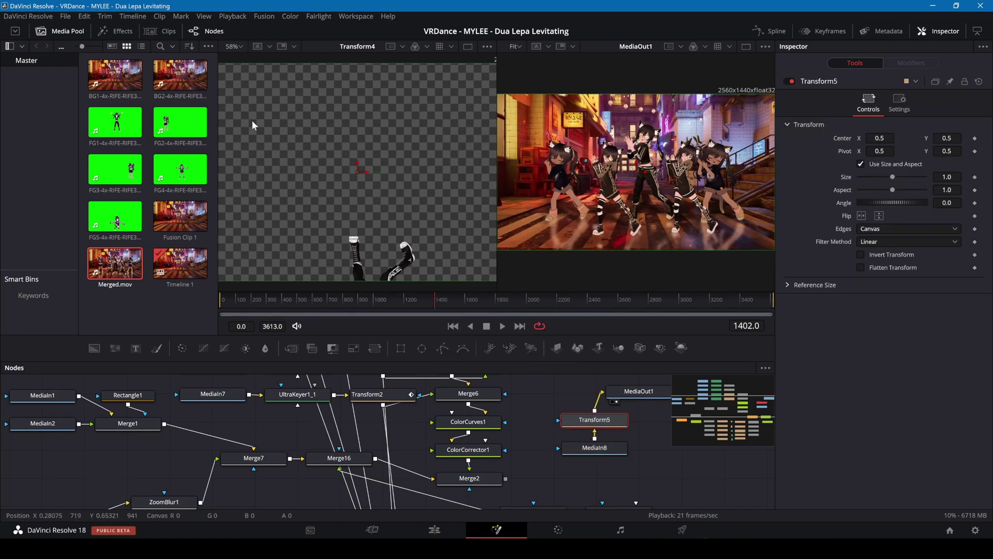
Enlarge the MediaOut1 viewer and add a Center keyframe on Transform5 at frame 0
left_click(60, 31)
left_click_drag(546, 335, 546, 369)
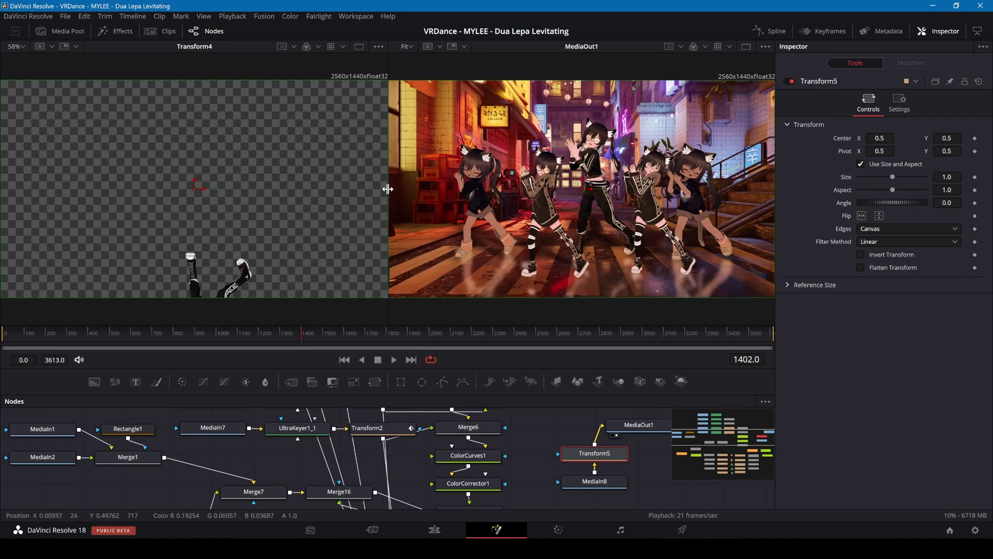
left_click_drag(388, 189, 289, 188)
left_click_drag(310, 336, 2, 349)
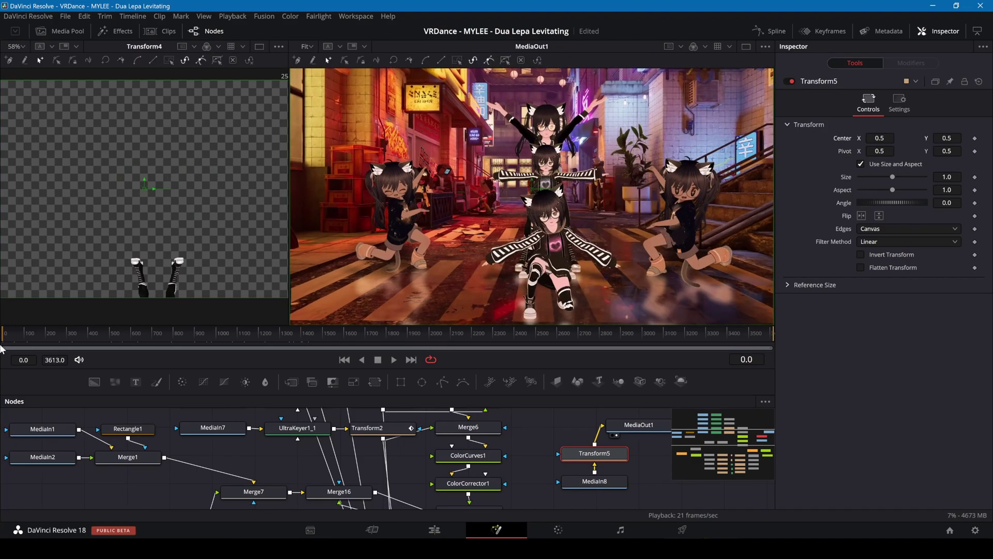
left_click(975, 138)
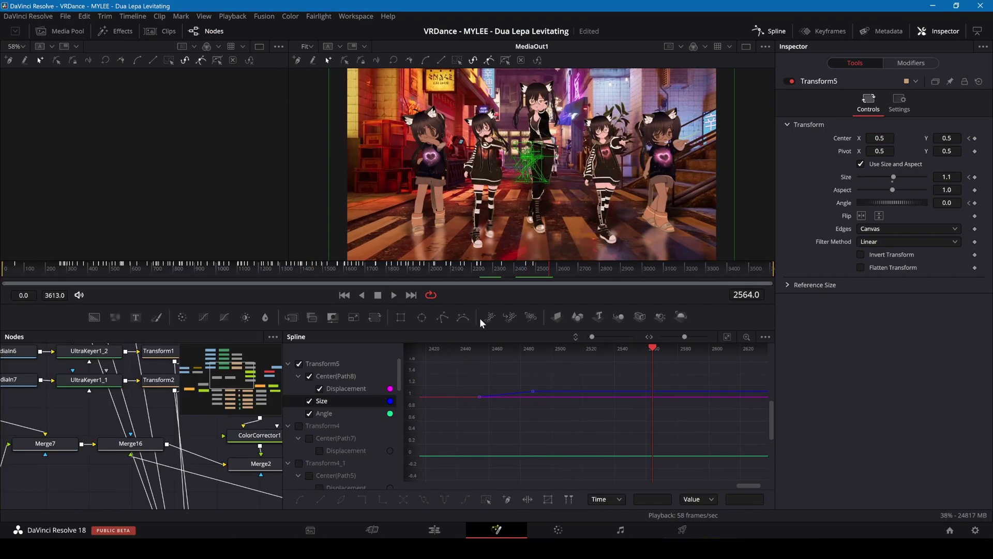
Keyframe a Center X of 0.47 and a slight Angle tilt on Transform5 between frames 2612 and 2642
left_click(394, 295)
left_click_drag(879, 138, 887, 138)
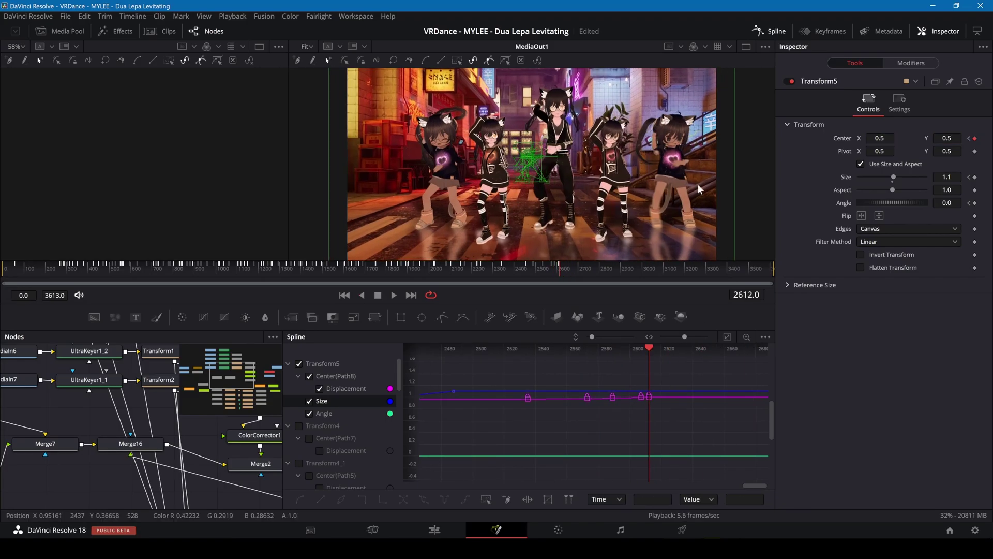
left_click_drag(880, 138, 864, 138)
left_click_drag(651, 350, 660, 355)
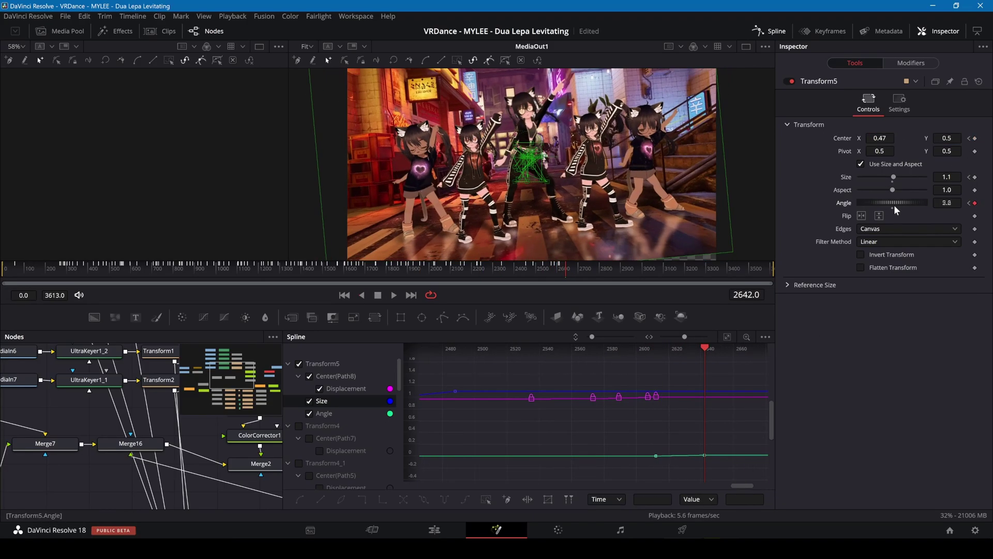
left_click_drag(895, 206, 891, 206)
left_click_drag(705, 348, 706, 348)
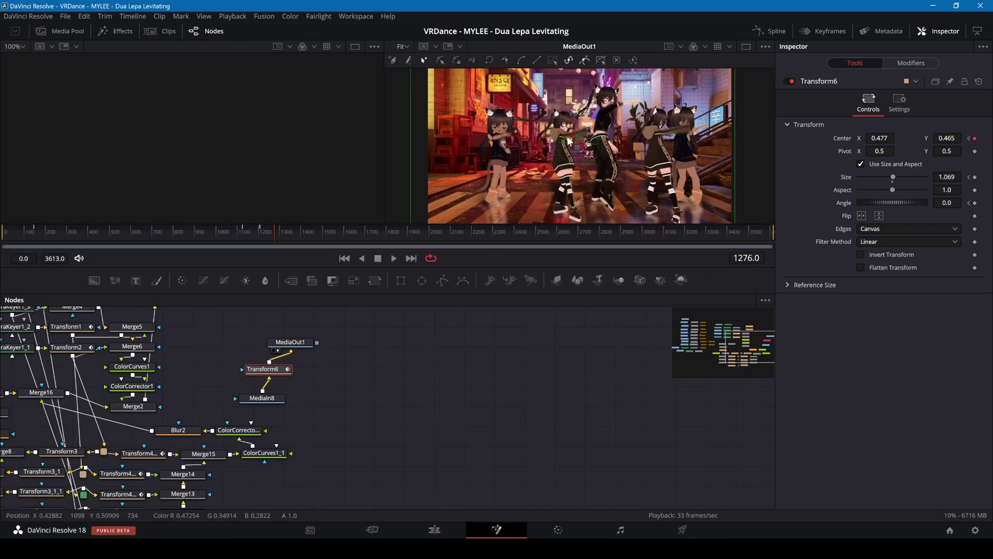
Convert the Center motion path of Transform6 to an XY path with X and Y offsets of 0.0
right_click(575, 166)
mouse_move(610, 350)
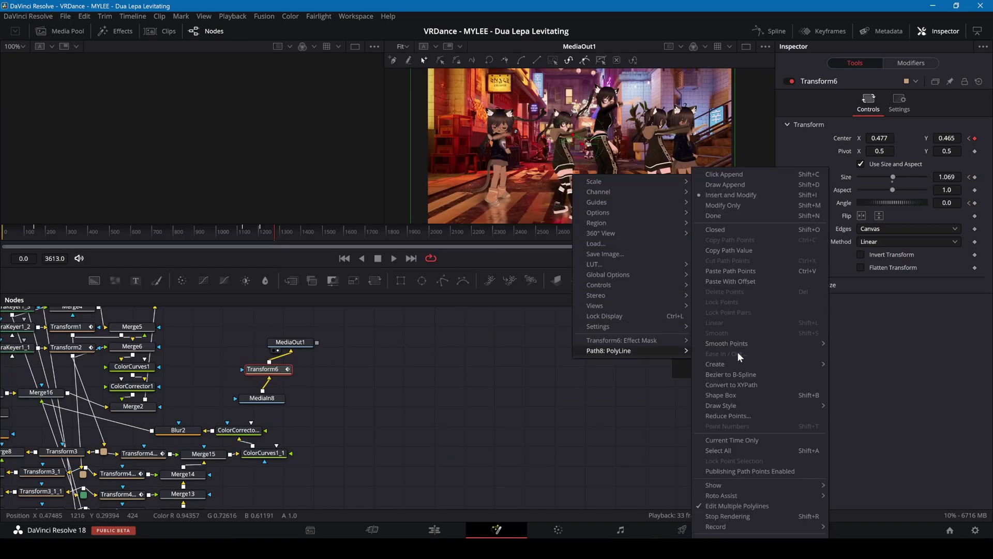
left_click(765, 384)
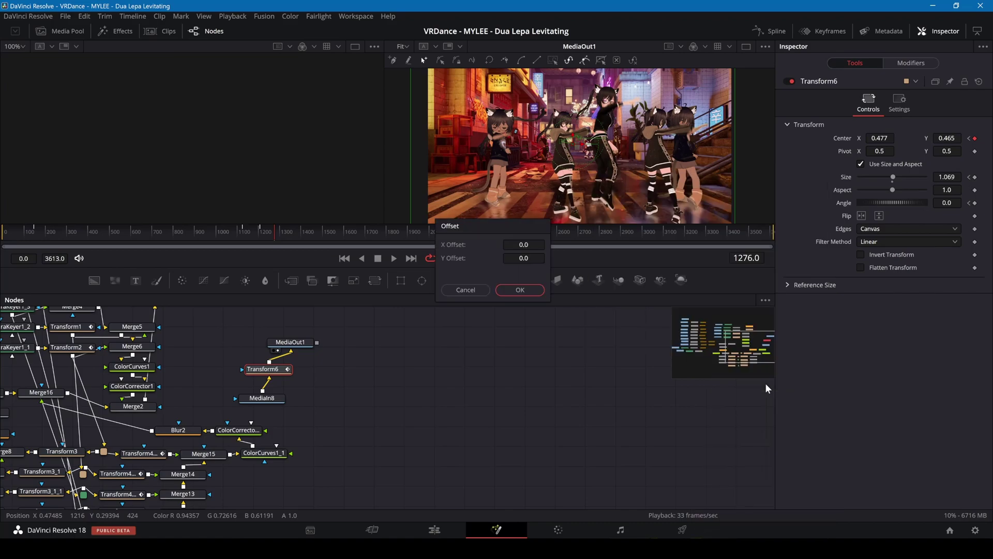
left_click(510, 291)
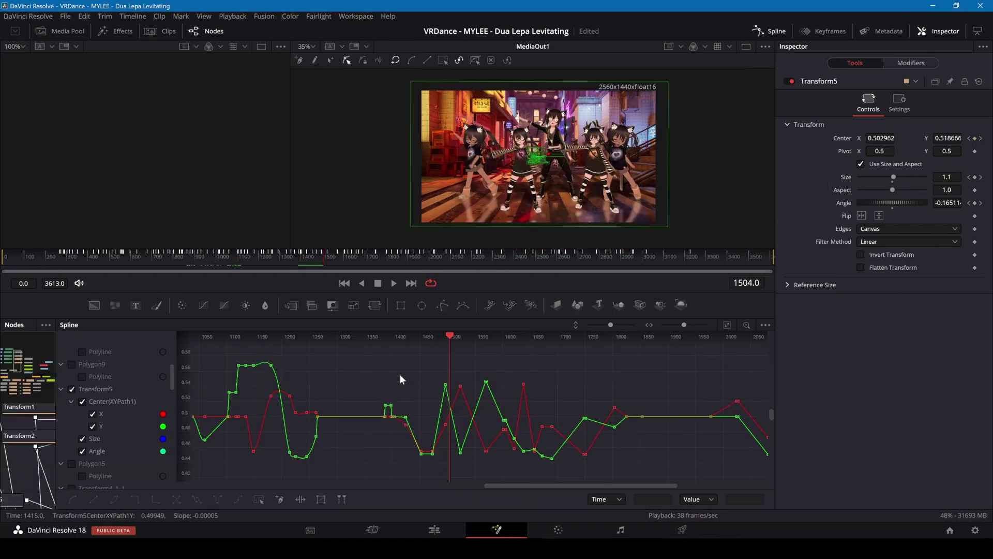
Smooth Transform5's Center X and Y keyframes between about frames 1415 and 1850 in the spline editor
left_click_drag(398, 370, 658, 471)
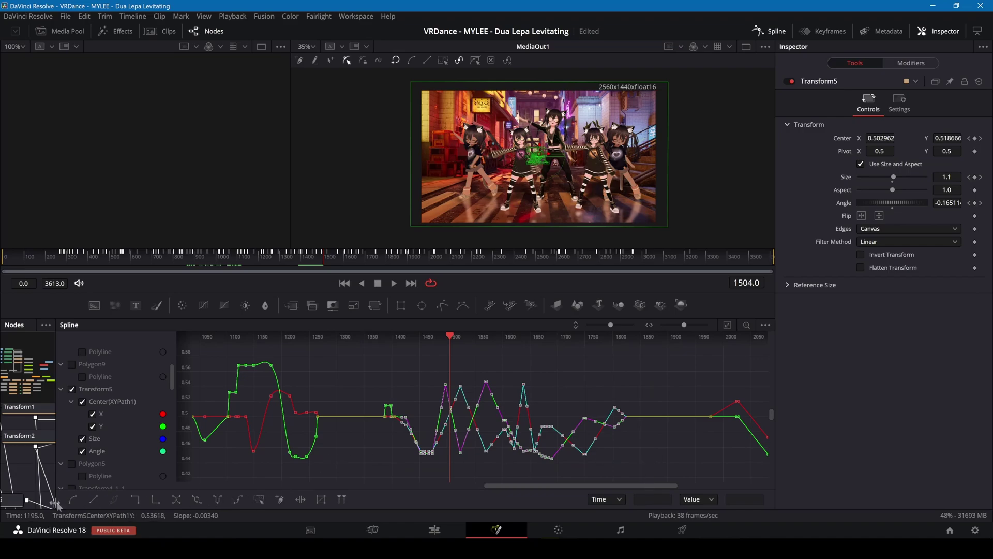
left_click(73, 499)
left_click_drag(666, 422, 544, 469)
left_click(73, 499)
left_click(580, 433)
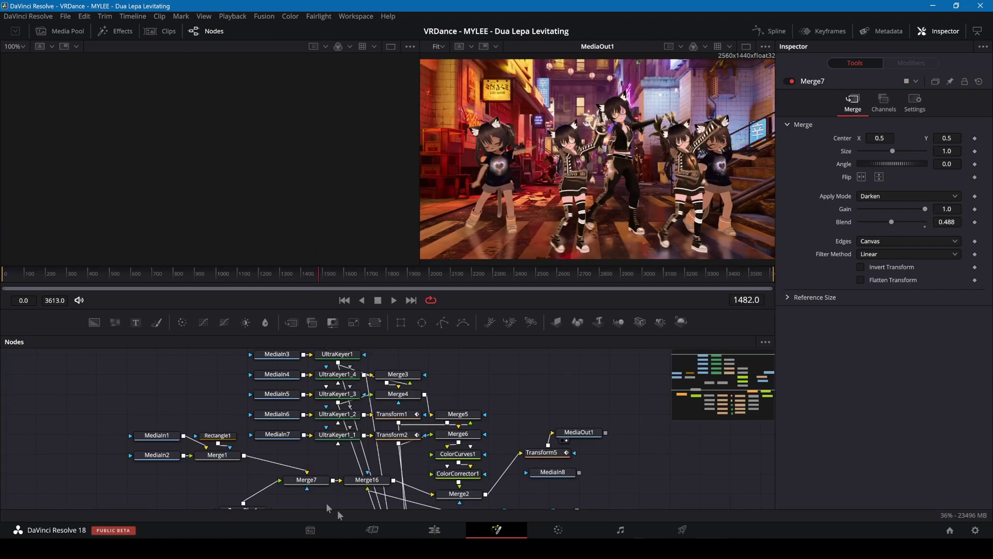
Open Fusion Clip 1 in its own timeline on the Edit page to reach its stacked source layers
left_click(435, 530)
right_click(381, 374)
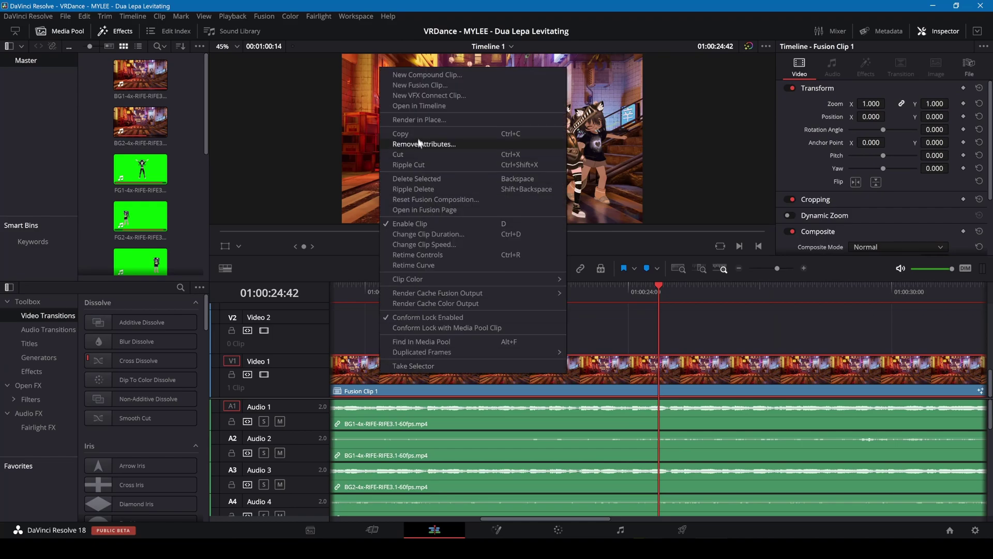
left_click(419, 105)
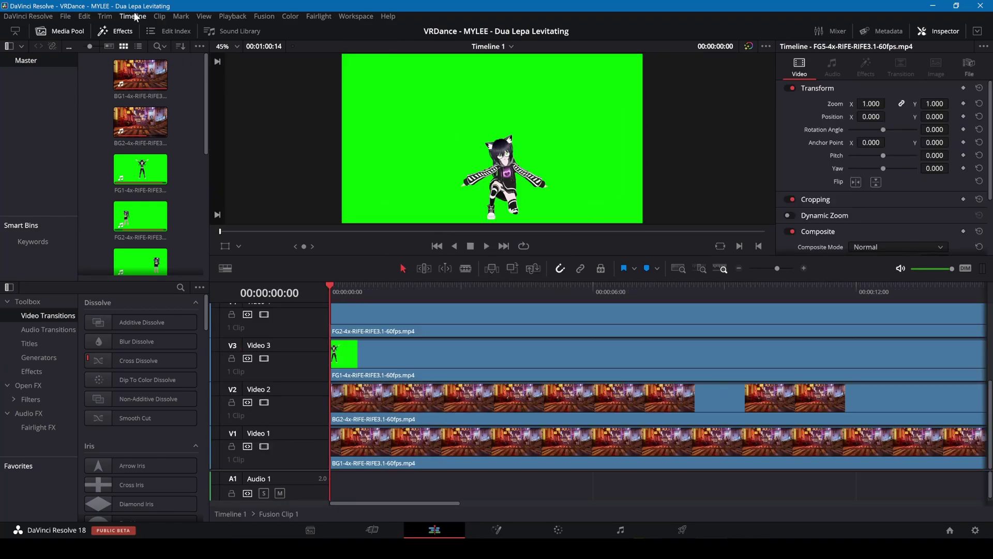
scroll(460, 336, "up", 5)
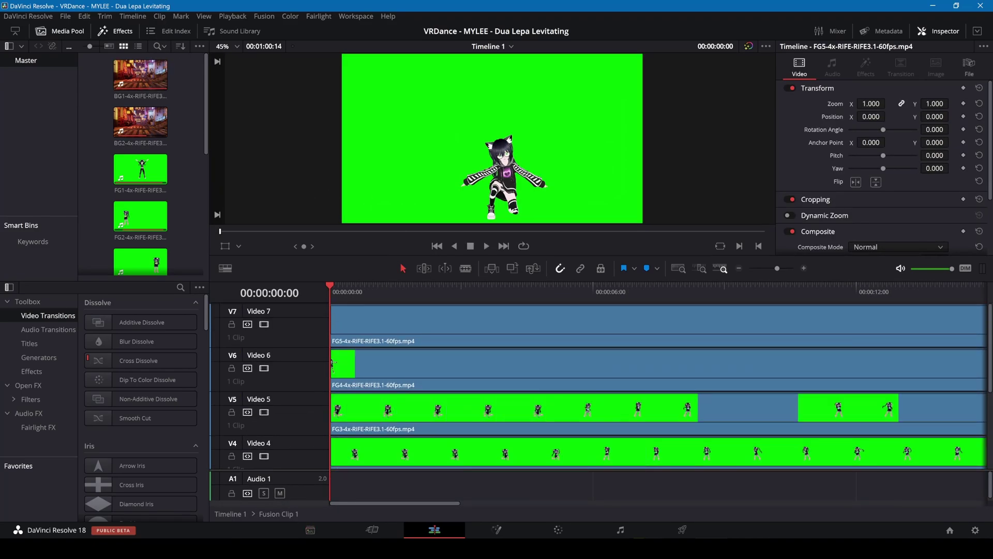
Import the BG3 through BG12 interpolated clips from the Interpolated Clips folder into the Cut page's media pool
key("shift+3")
key("alt+Tab")
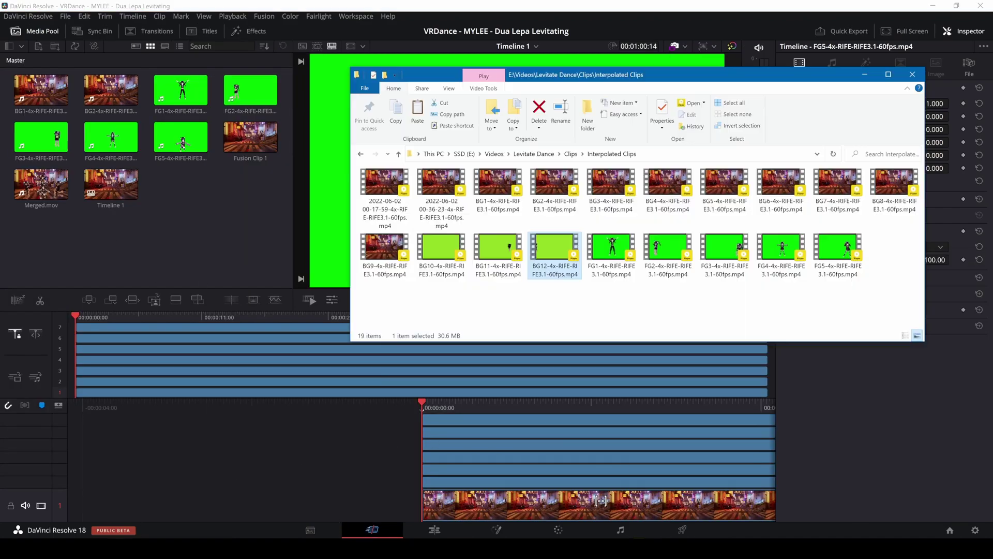
left_click(611, 186, "shift")
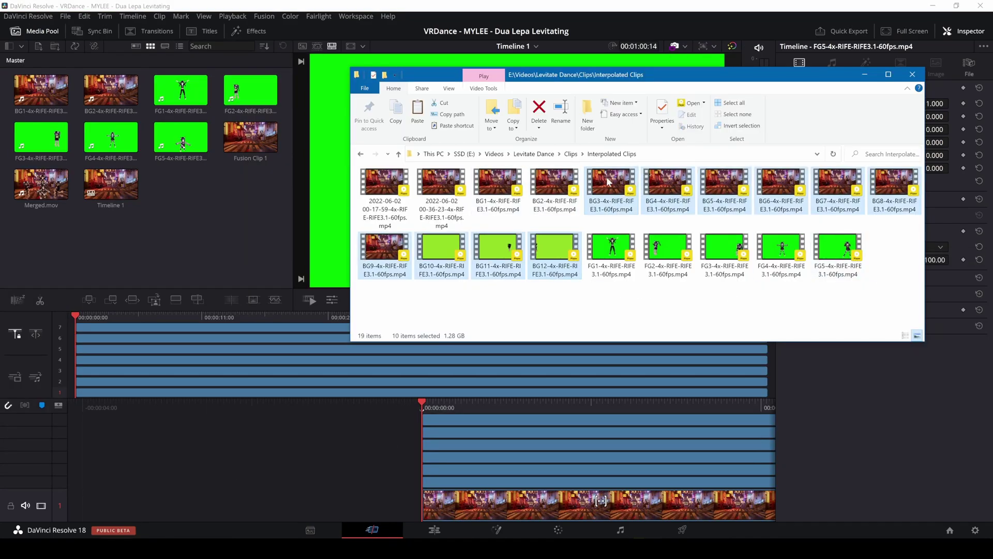
left_click_drag(610, 186, 181, 179)
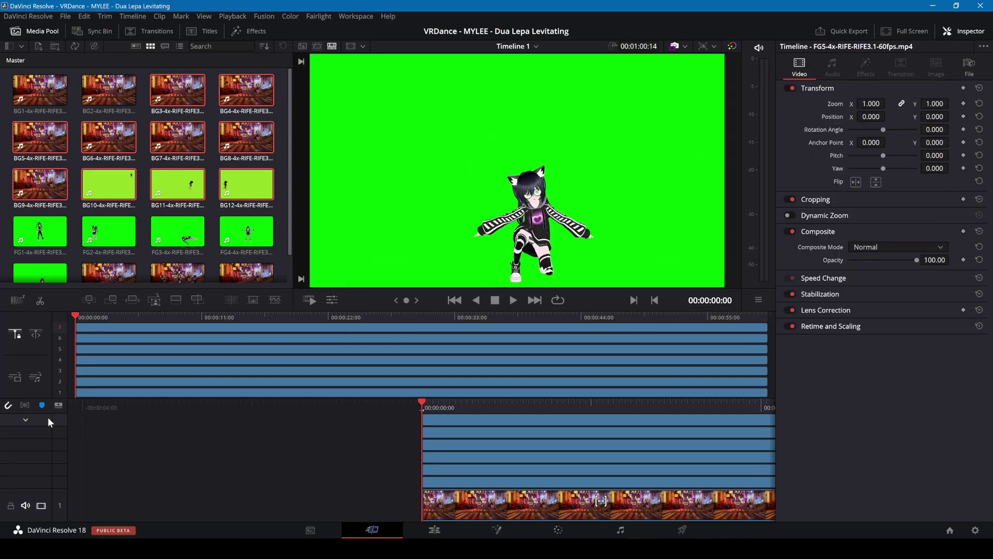
Add a track above the dancer layers for the new BG clips and place Merged.mov at the timeline's start
scroll(48, 417, "up", 5)
right_click(50, 417)
left_click(86, 447)
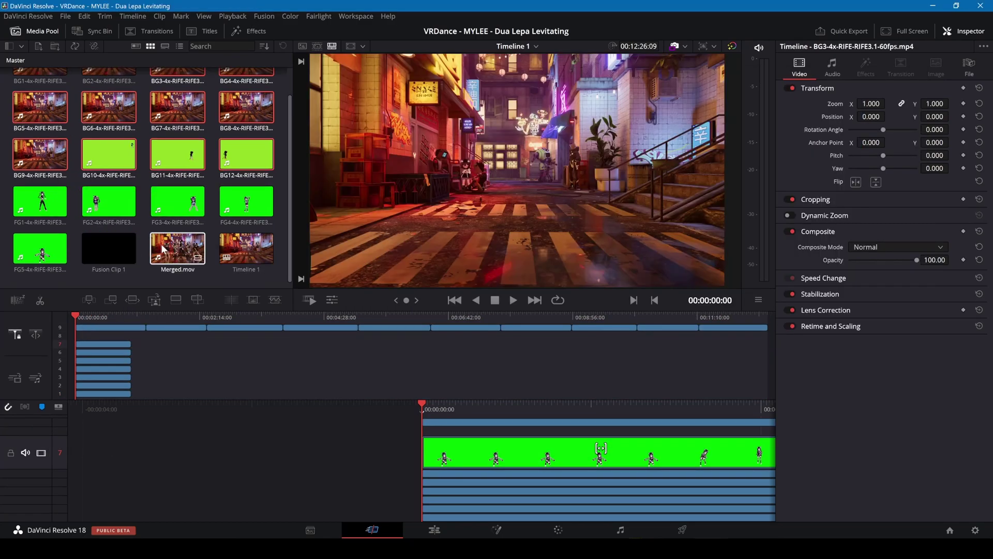
left_click_drag(177, 248, 75, 333)
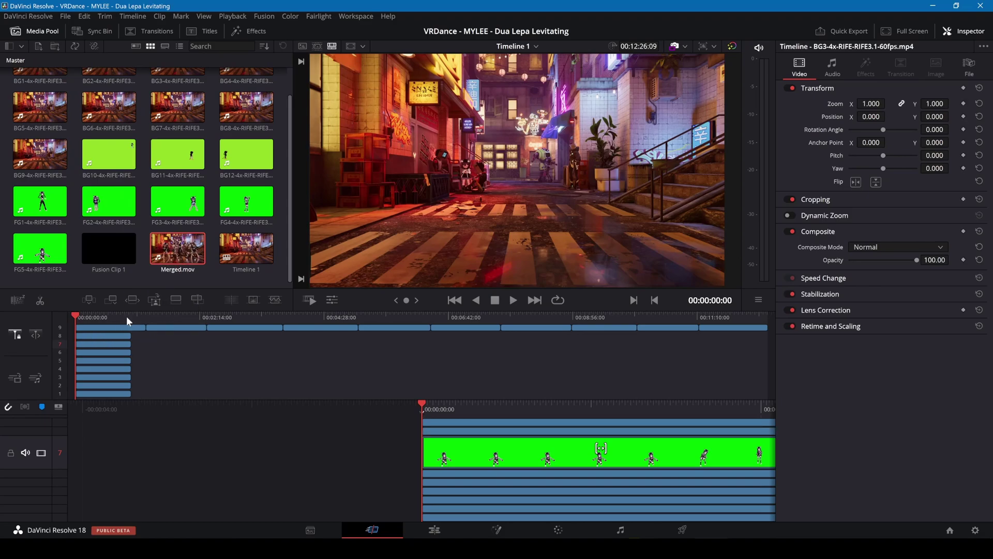
Stagger the BG4 through BG12 clips onto separate tracks, overlapping in time
left_click_drag(159, 328, 136, 322)
left_click_drag(215, 331, 182, 321)
left_click_drag(305, 337, 243, 321)
left_click_drag(379, 346, 290, 319)
left_click_drag(463, 349, 343, 319)
left_click_drag(524, 353, 361, 318)
left_click_drag(588, 356, 402, 320)
left_click_drag(649, 358, 441, 319)
left_click_drag(712, 360, 470, 319)
Select all the added BG clips and Merged.mov on the Edit page and auto-align them with each other
left_click(421, 529)
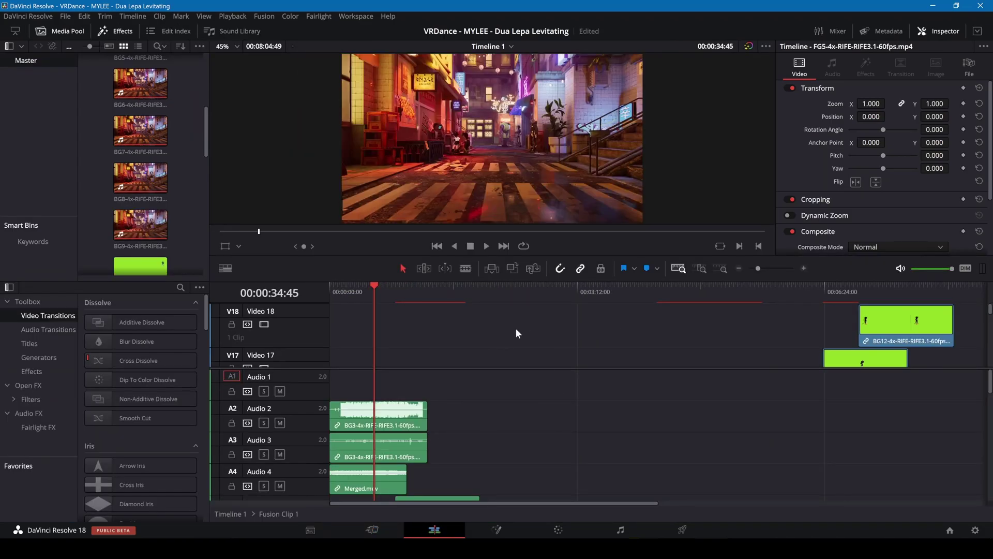
left_click_drag(979, 440, 217, 287)
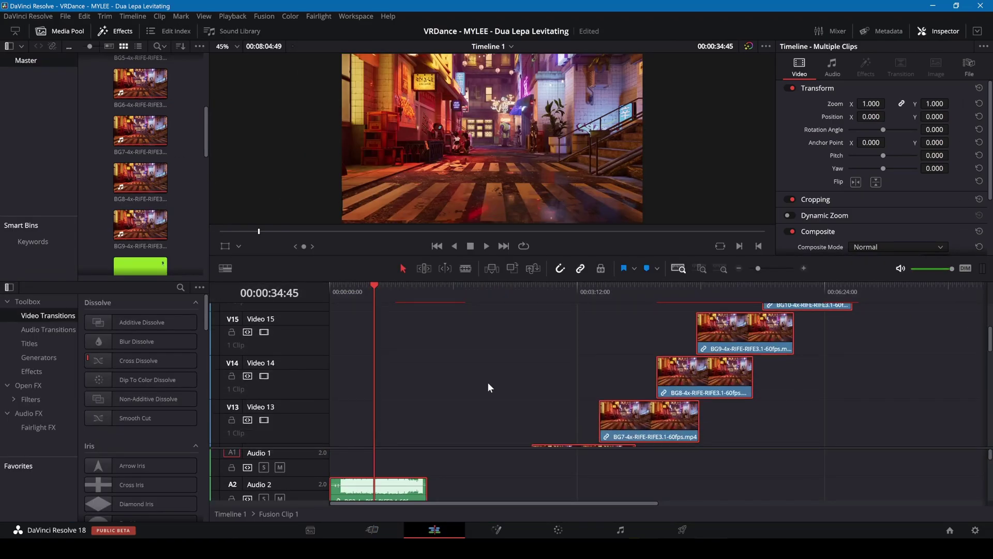
scroll(487, 383, "down", 5)
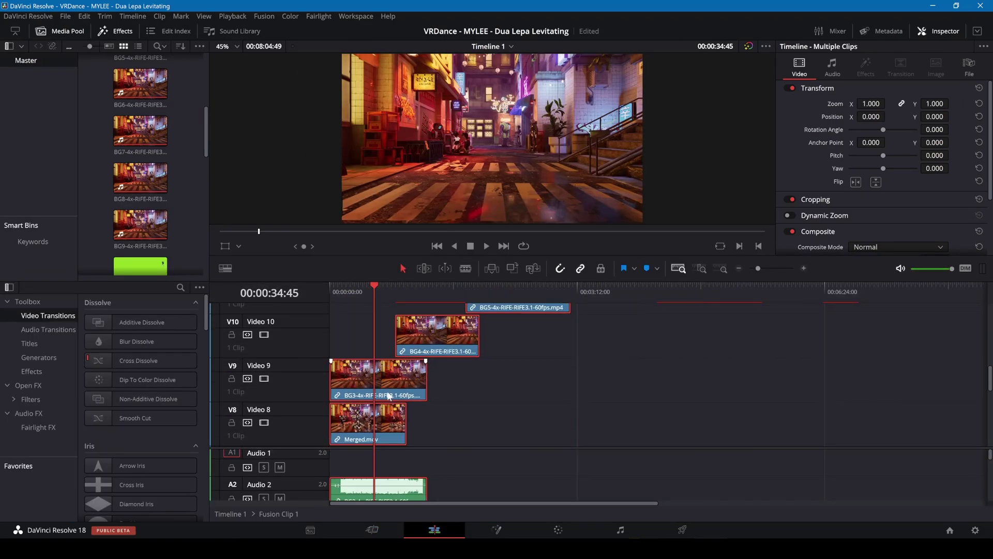
right_click(386, 371)
mouse_move(530, 197)
left_click(610, 205)
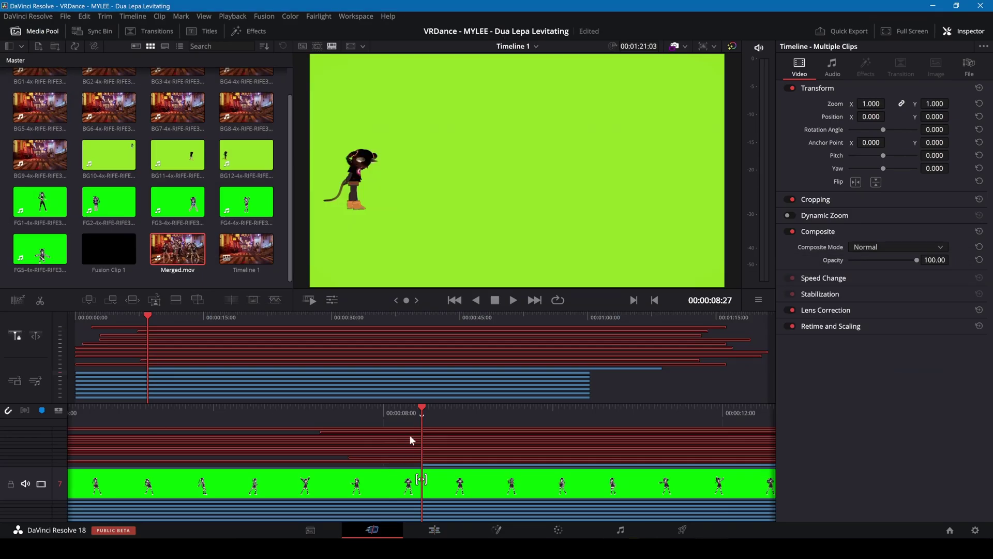
Cut the aligned clips at the dance's start and end points and delete the excess parts
right_click(410, 440)
left_click(434, 451)
left_click_drag(395, 467, 355, 429)
key("BackSpace")
left_click_drag(131, 323, 138, 349)
left_click(534, 300)
right_click(530, 447)
left_click(559, 352)
key("BackSpace")
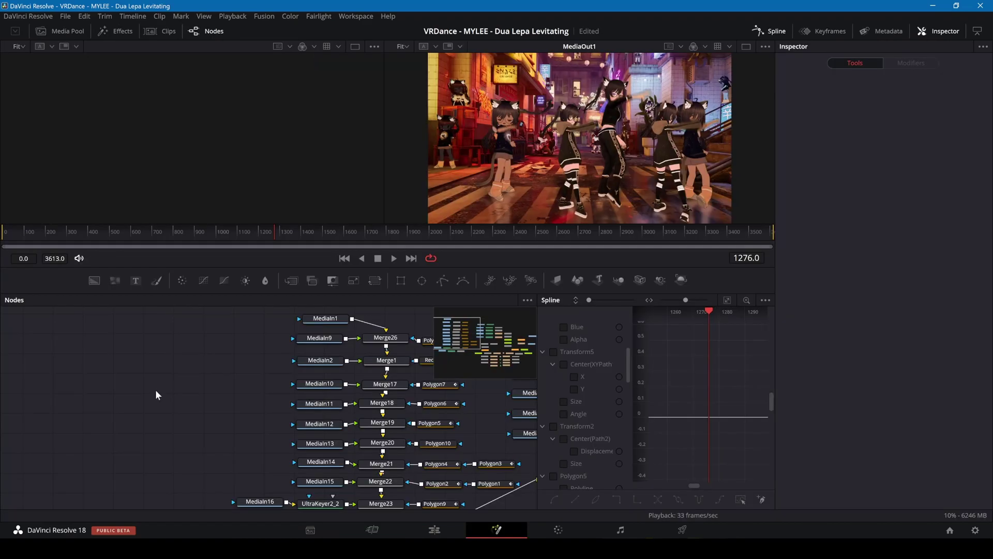
Add a MediaIn node to the Fusion graph, show it in the first viewer and set its Layer to 8
key("shift+space")
type("media")
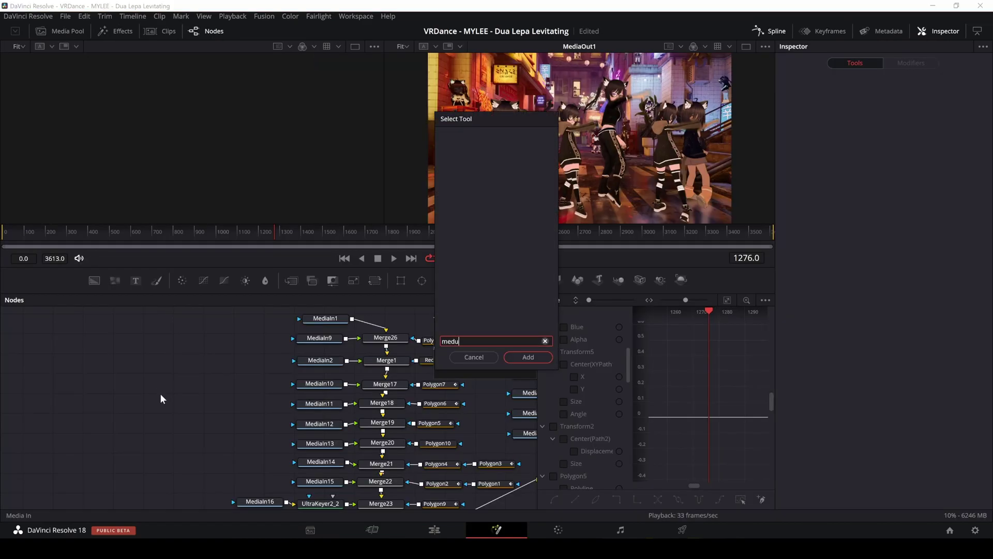
type(" In")
key("Return")
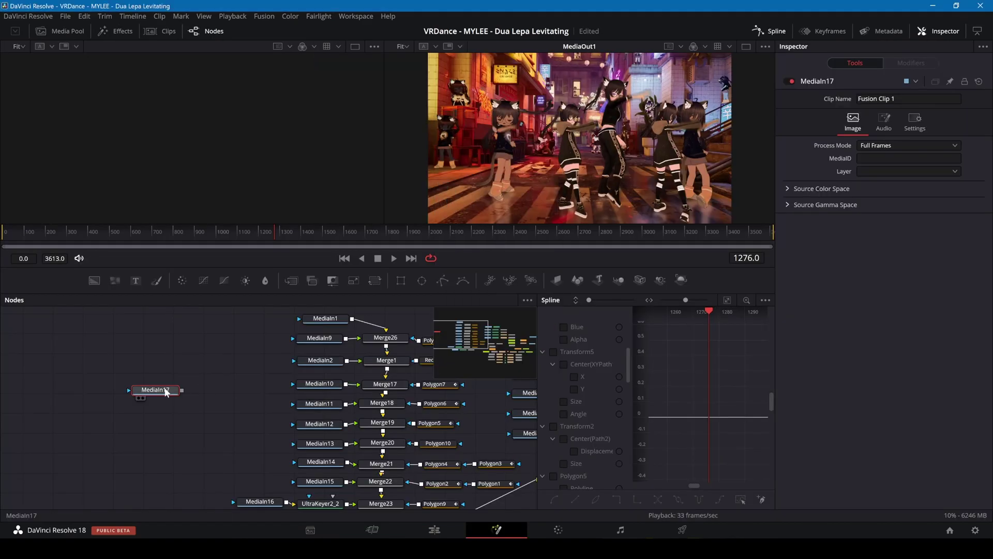
key("1")
left_click(909, 171)
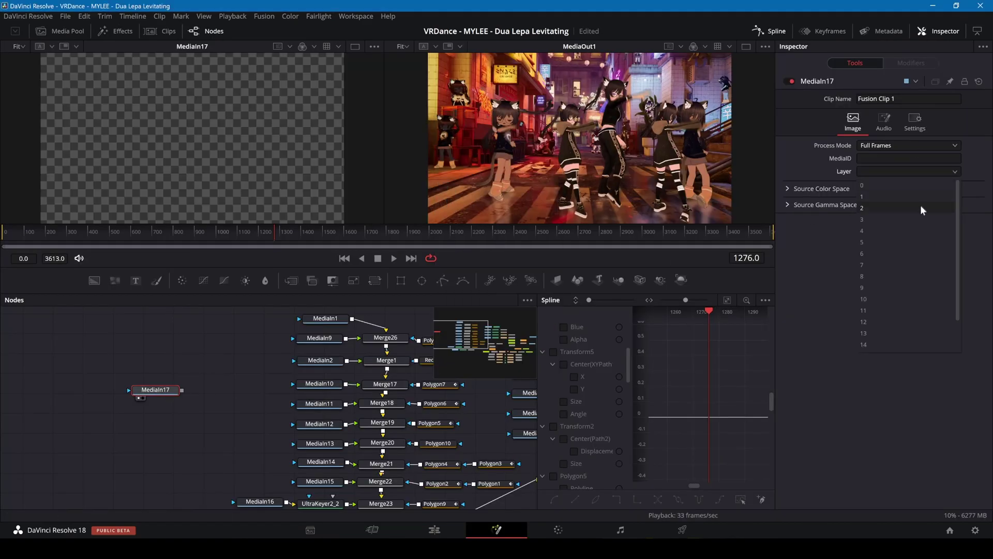
left_click(886, 275)
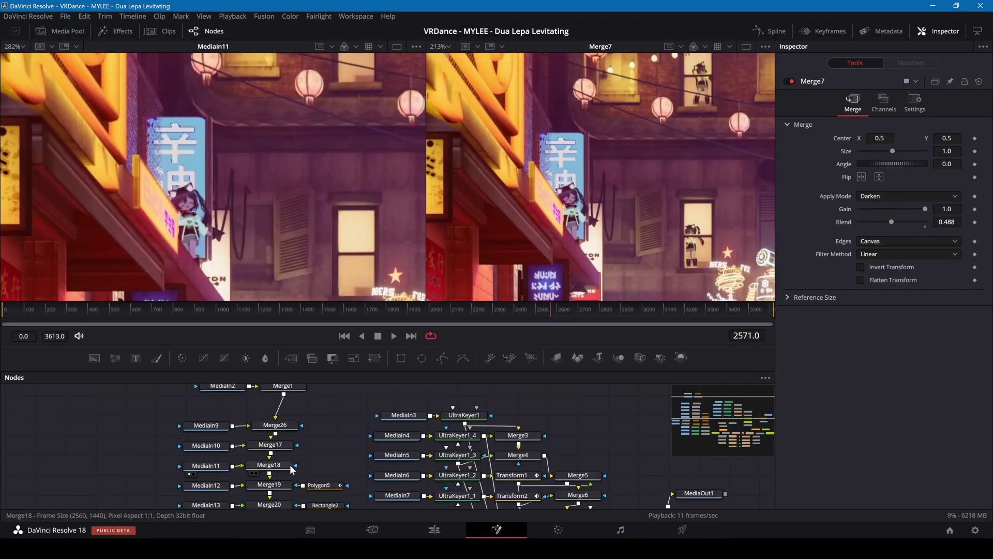
Add a Polygon mask to Merge18 and start outlining the yellow-sign building's edge above the blue sign
key("shift+space")
type("poly")
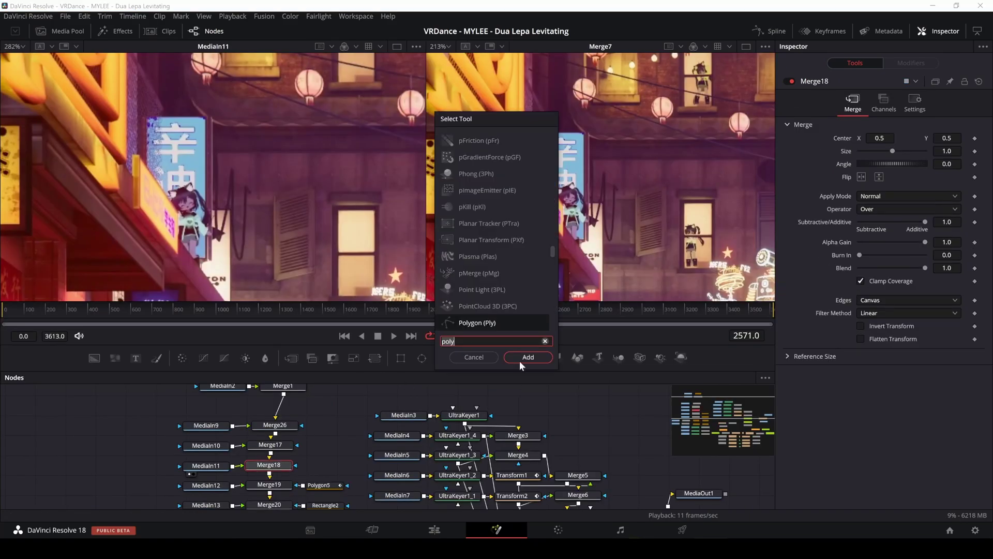
left_click(527, 357)
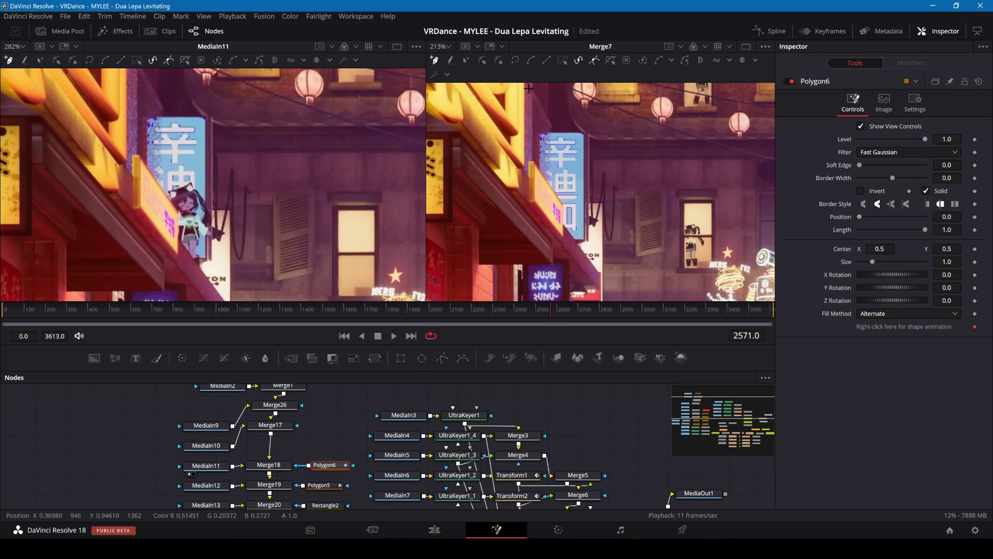
left_click(522, 212)
left_click_drag(526, 105, 526, 121)
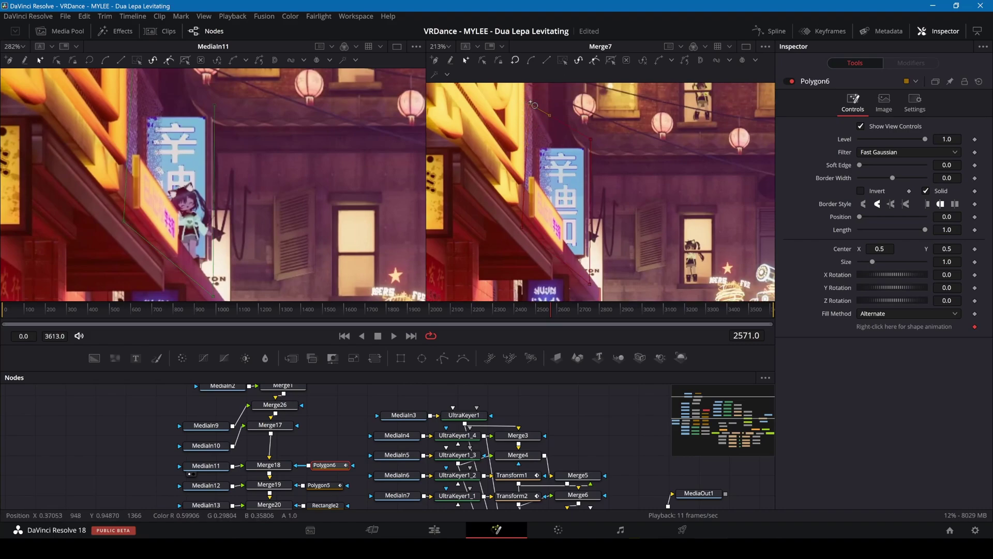
On the Color page, sharpen the Fusion clip by slightly lowering the Sharpen radius and raising its scaling
key("shift+6")
left_click(578, 354)
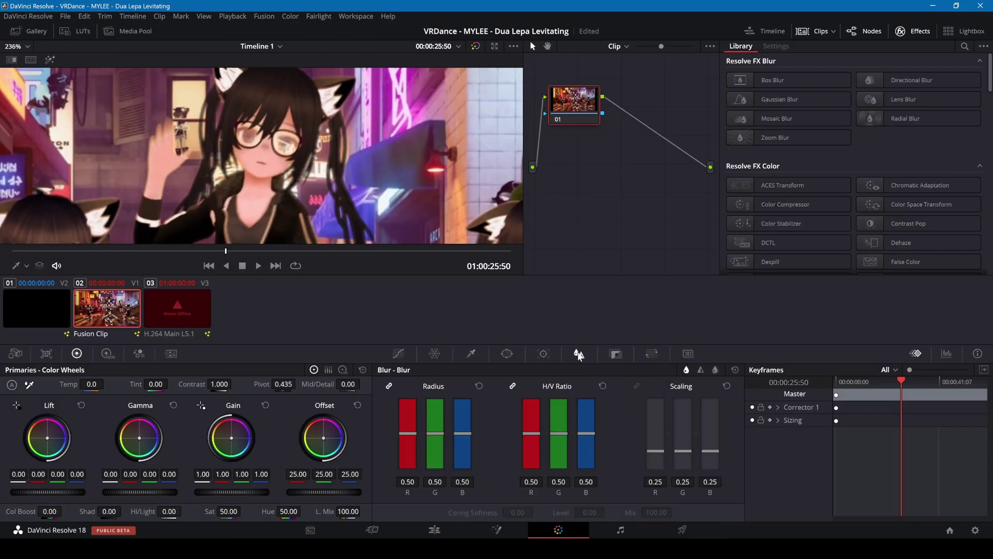
left_click(700, 370)
mouse_move(412, 436)
left_mouse_down()
mouse_move(413, 463)
mouse_move(413, 446)
left_mouse_up()
left_click_drag(656, 452, 658, 440)
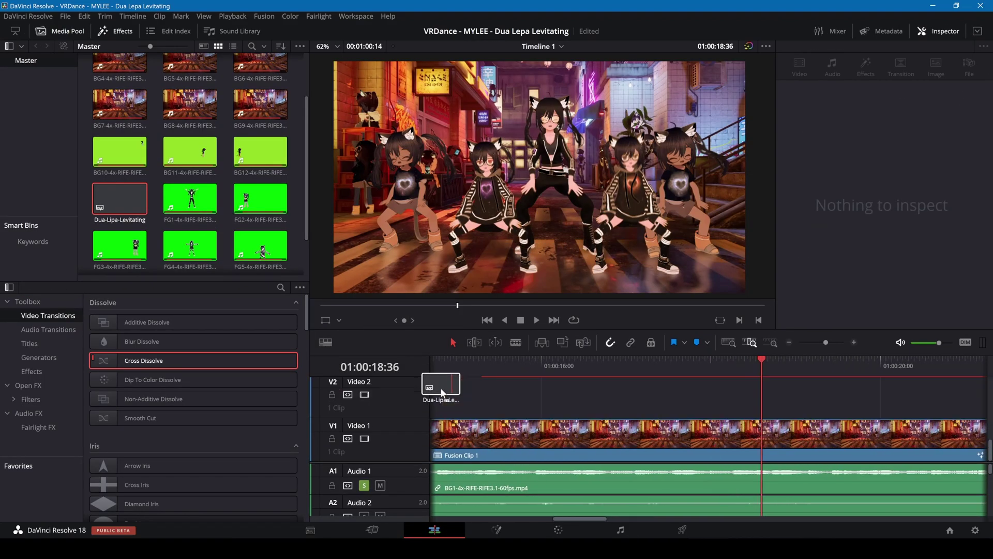
Place the Dua-Lipa-Levitating subtitles on the timeline above Video 1 and remove the captions beyond the dance's end
scroll(620, 386, "up", 2)
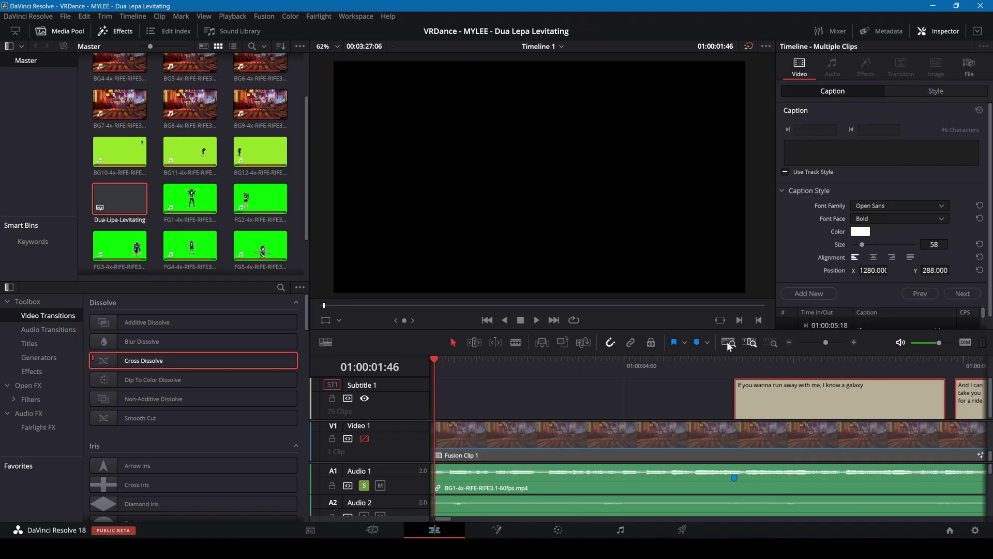
left_click(728, 342)
left_click_drag(966, 445, 574, 399)
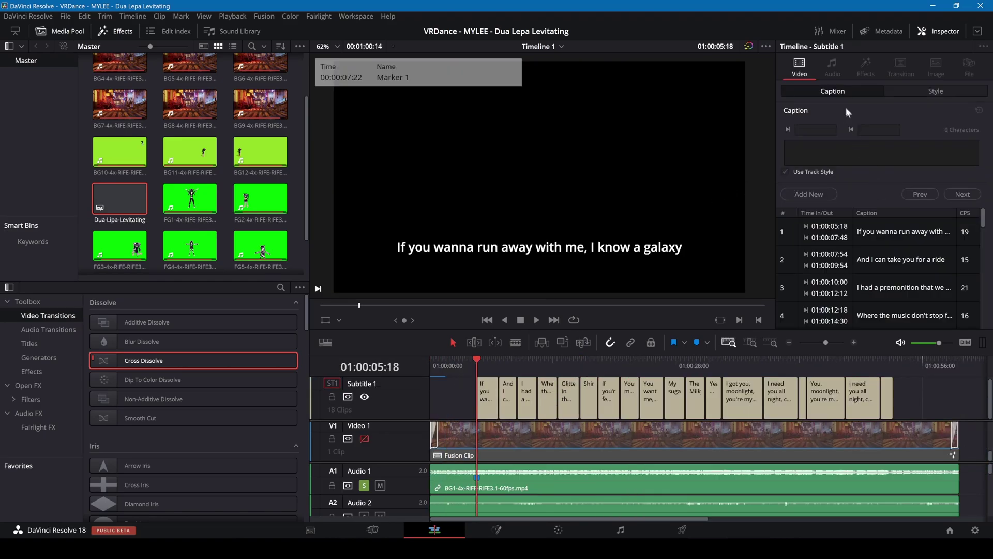
Set the subtitle track's font to Caveat Brush and turn the Video 1 track back on
left_click(903, 92)
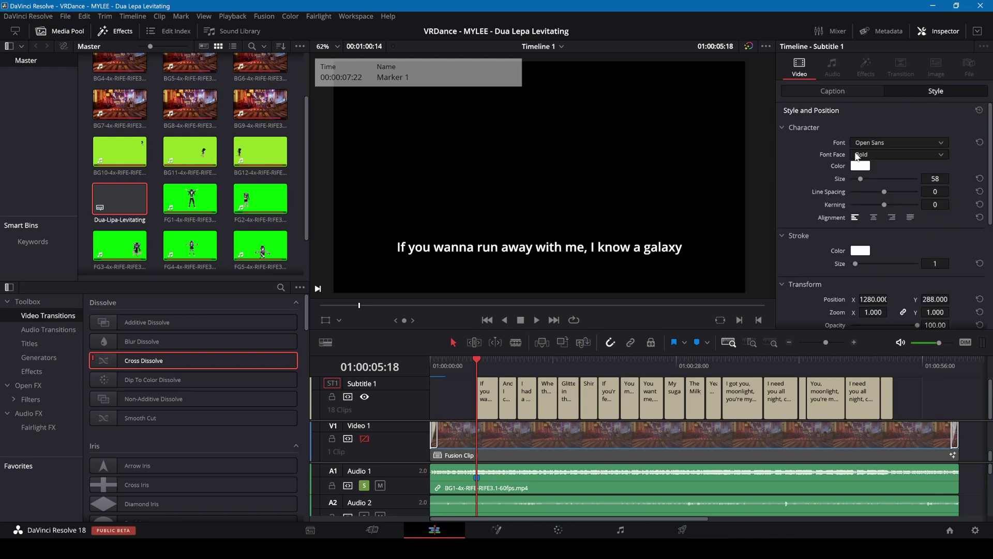
left_click(881, 141)
scroll(911, 217, "up", 10)
left_click_drag(954, 318, 945, 220)
left_click(890, 350)
left_click(364, 438)
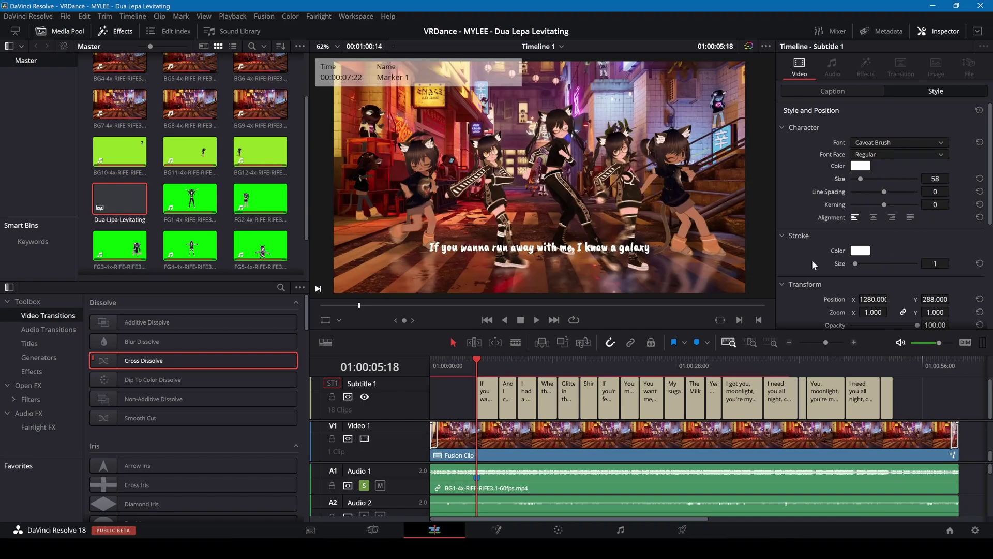
scroll(812, 259, "down", 2)
On the Deliver page, choose the subtitle export format in the render's subtitle settings
left_click(683, 531)
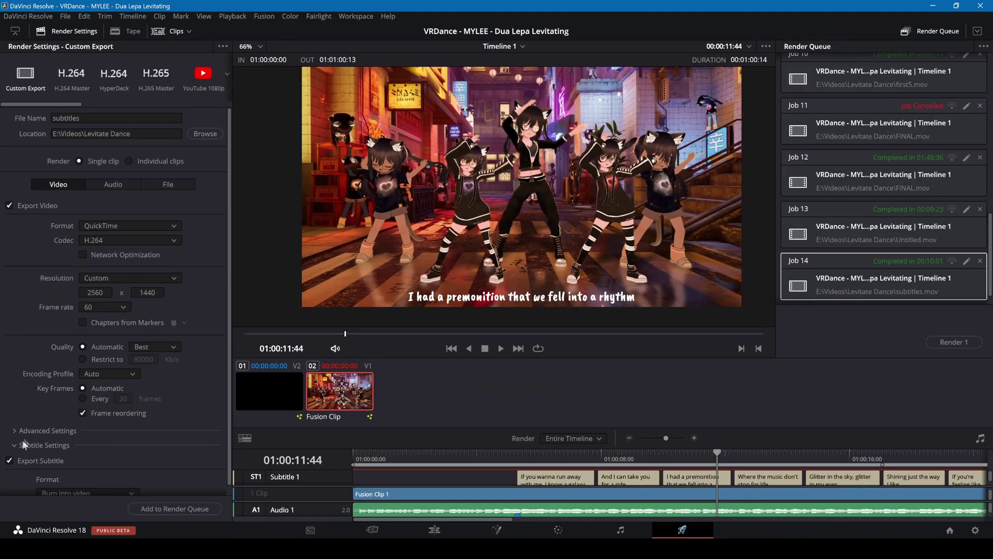
scroll(20, 448, "down", 1)
left_click(88, 484)
left_click(96, 522)
On the Edit page, add the Three Line Drop title above Video 1 at the start of the timeline
left_click(435, 530)
left_click(40, 342)
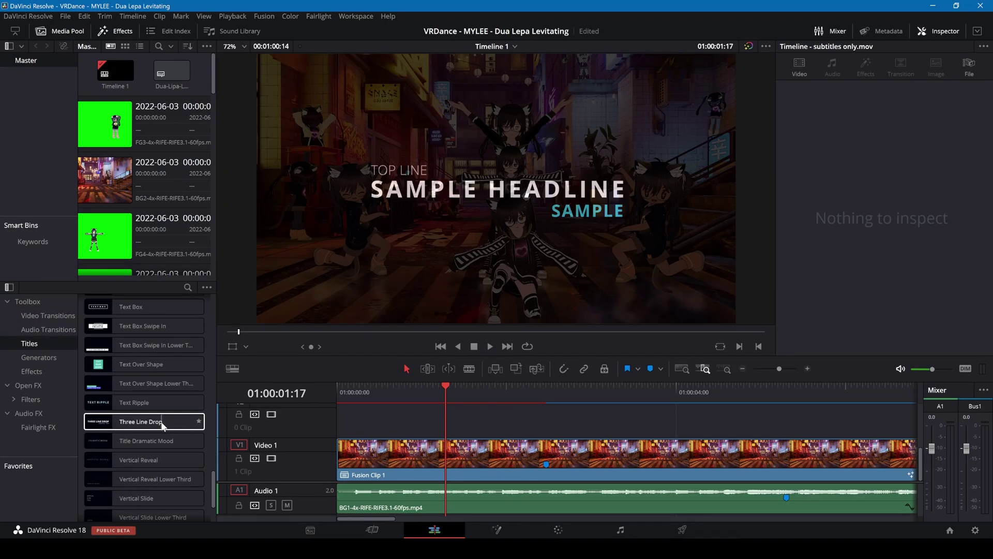
left_click_drag(160, 421, 339, 424)
Set the title's top line to "VRChat Dance", its headline to "LEVITATING" and its bottom text to "Dua Lipa"
left_click(588, 414)
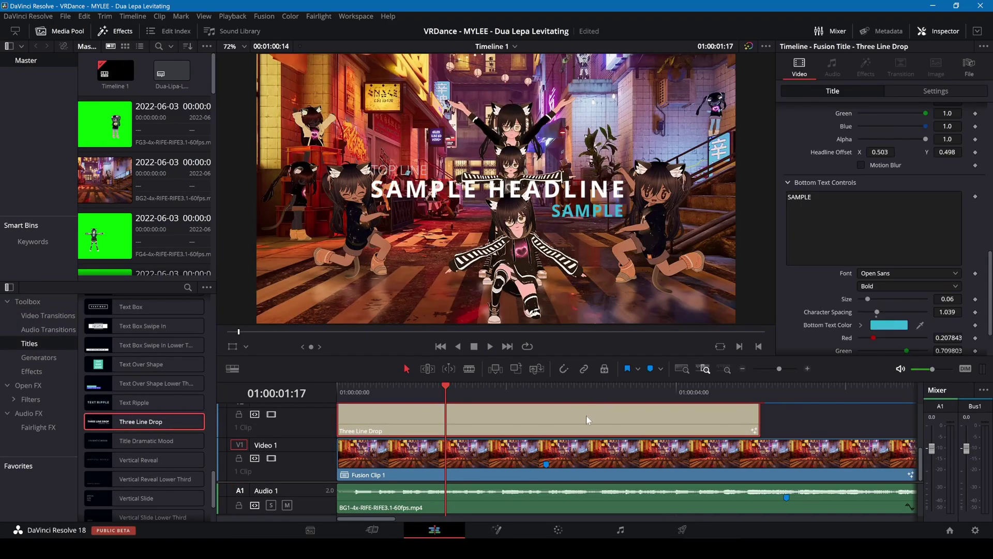
type("VRChat Dance")
scroll(858, 243, "down", 3)
left_click_drag(843, 269, 700, 267)
type("LEVITATING")
scroll(869, 288, "down", 5)
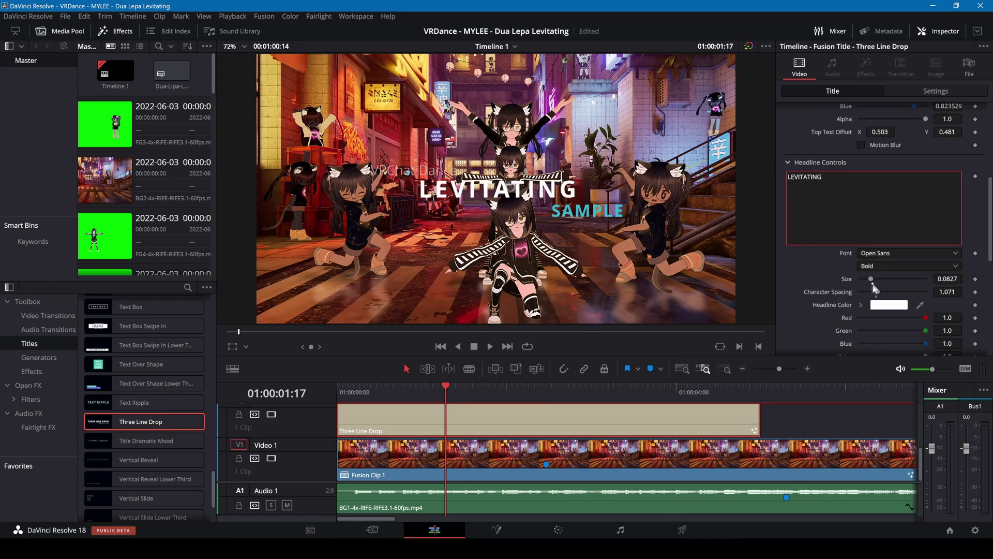
left_click_drag(827, 260, 737, 266)
type("Dua Lipa")
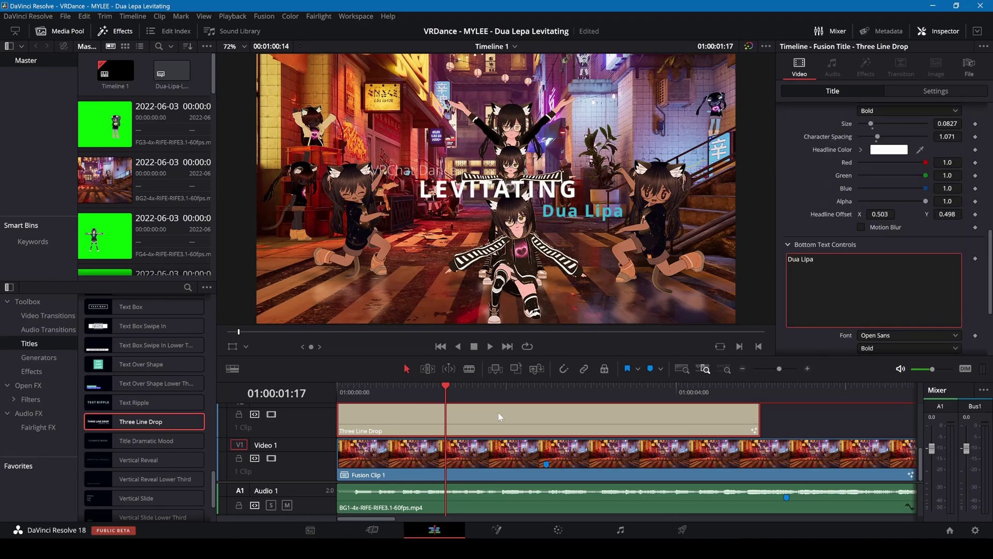
Shorten the Three Line Drop title to the first blue marker and add a 2.5-second Cross Dissolve at the start of Fusion Clip 1
left_click_drag(444, 388, 430, 388)
left_click_drag(759, 419, 547, 420)
left_click(47, 315)
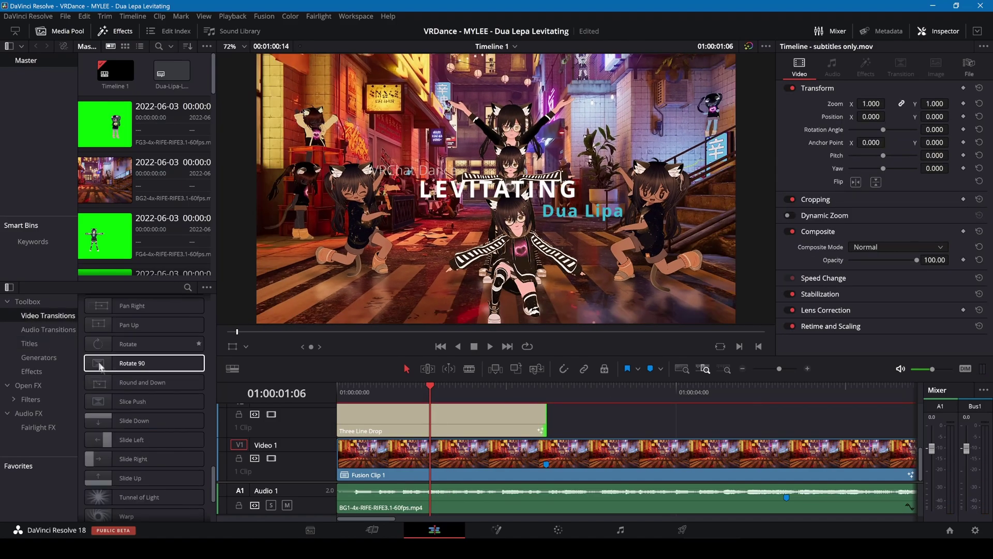
scroll(116, 390, "up", 10)
left_click_drag(138, 360, 362, 453)
left_click_drag(428, 448, 547, 448)
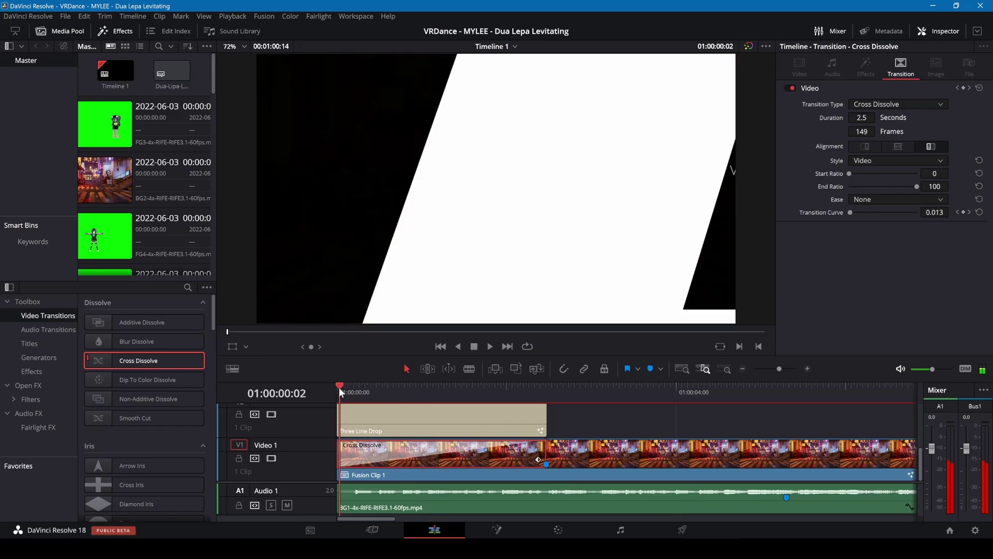